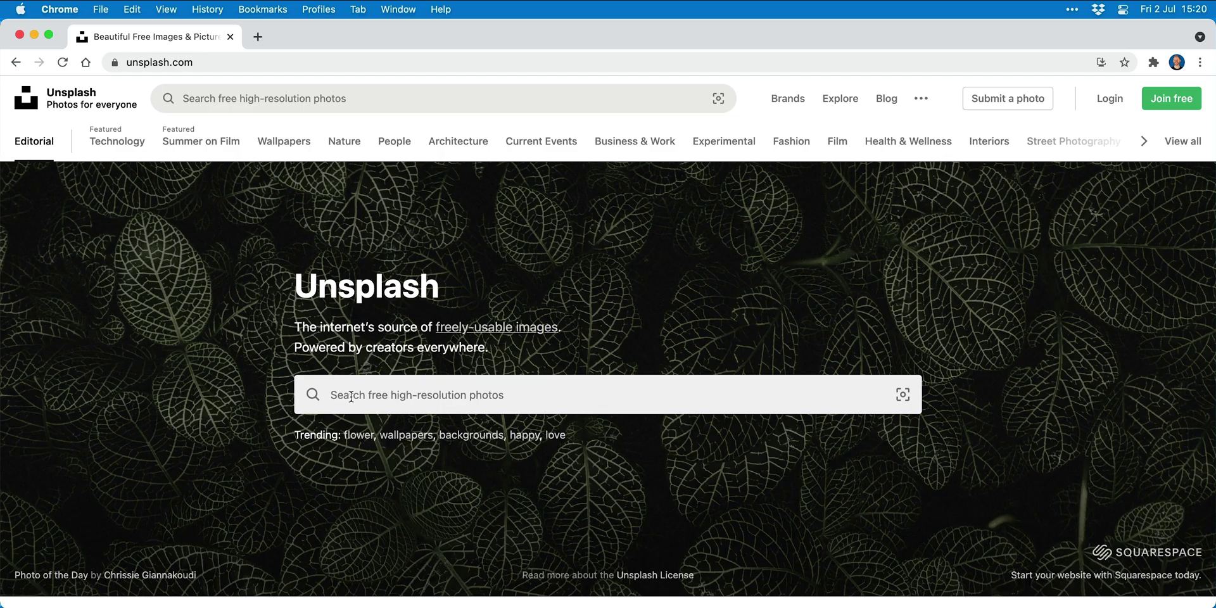
Step: Search Unsplash for 'City Lights' and open the lantern-lit alley photo's details
{"action": "left_click", "coordinate": [350, 396]}
{"action": "type", "text": "City Lights"}
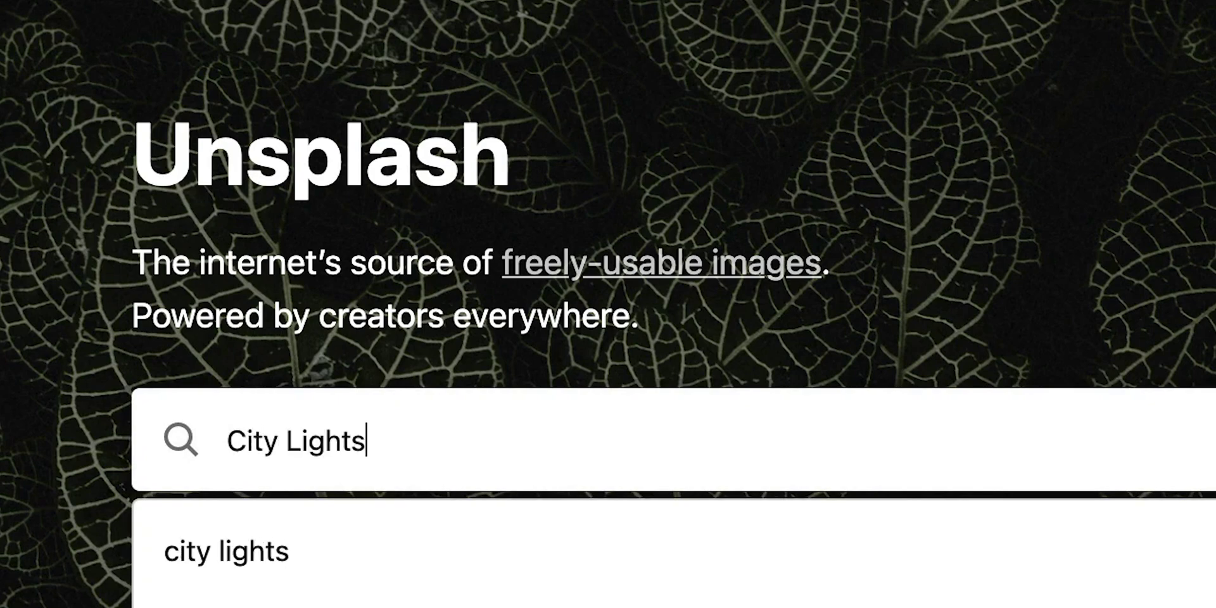
{"action": "key", "text": "Return"}
{"action": "scroll", "coordinate": [380, 405], "scroll_direction": "down", "scroll_amount": 15}
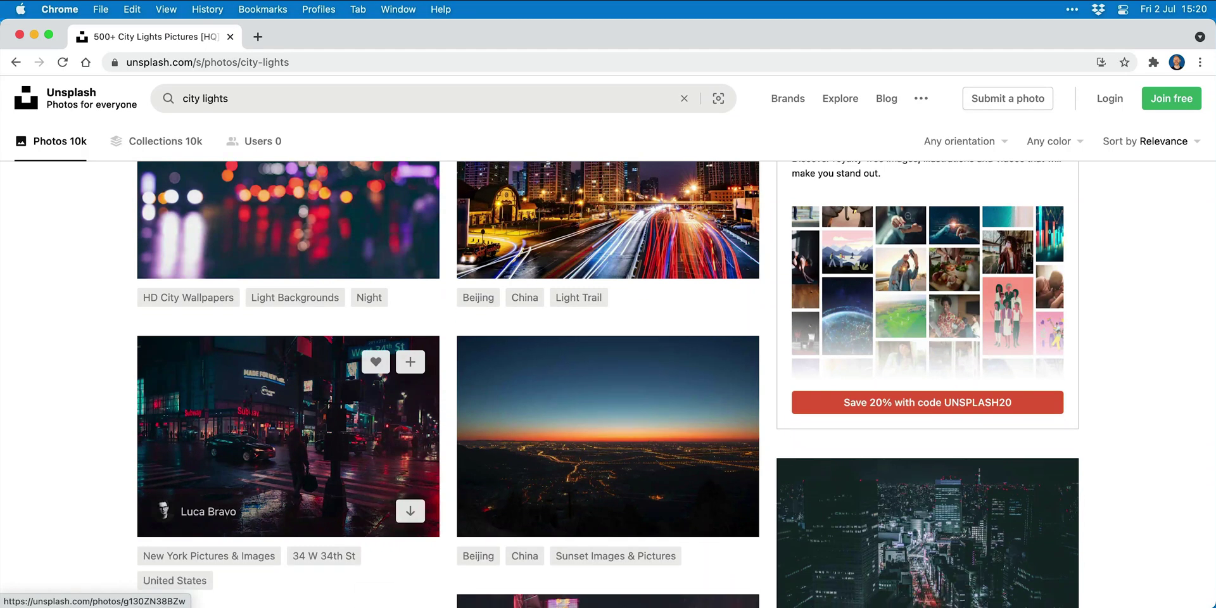
{"action": "scroll", "coordinate": [856, 331], "scroll_direction": "down", "scroll_amount": 2}
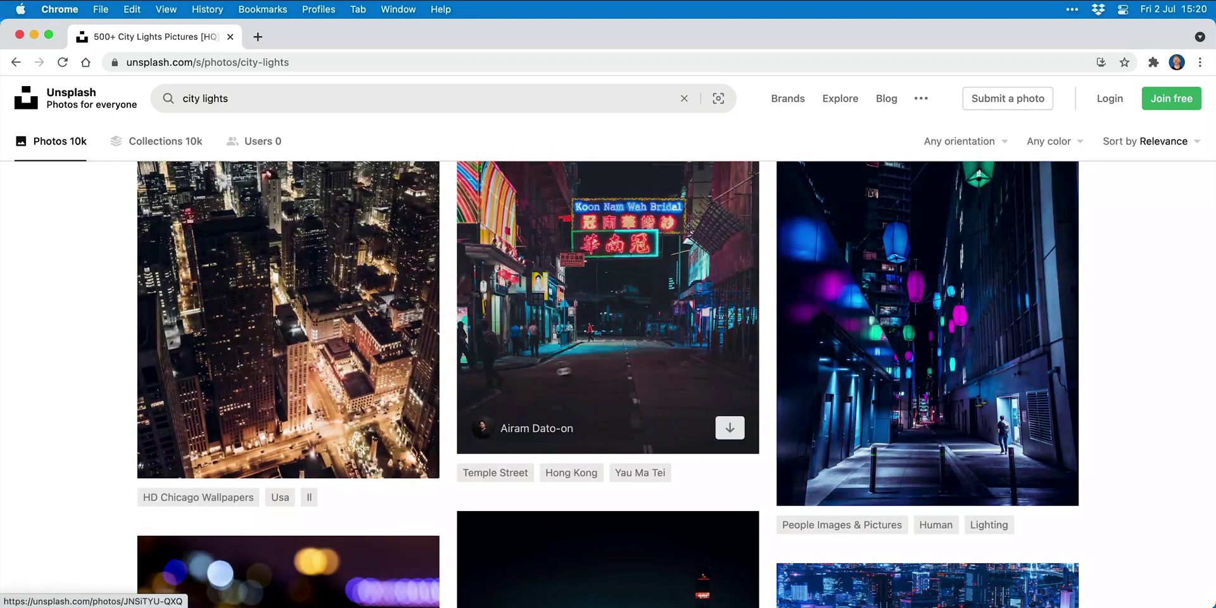
{"action": "left_click", "coordinate": [856, 332]}
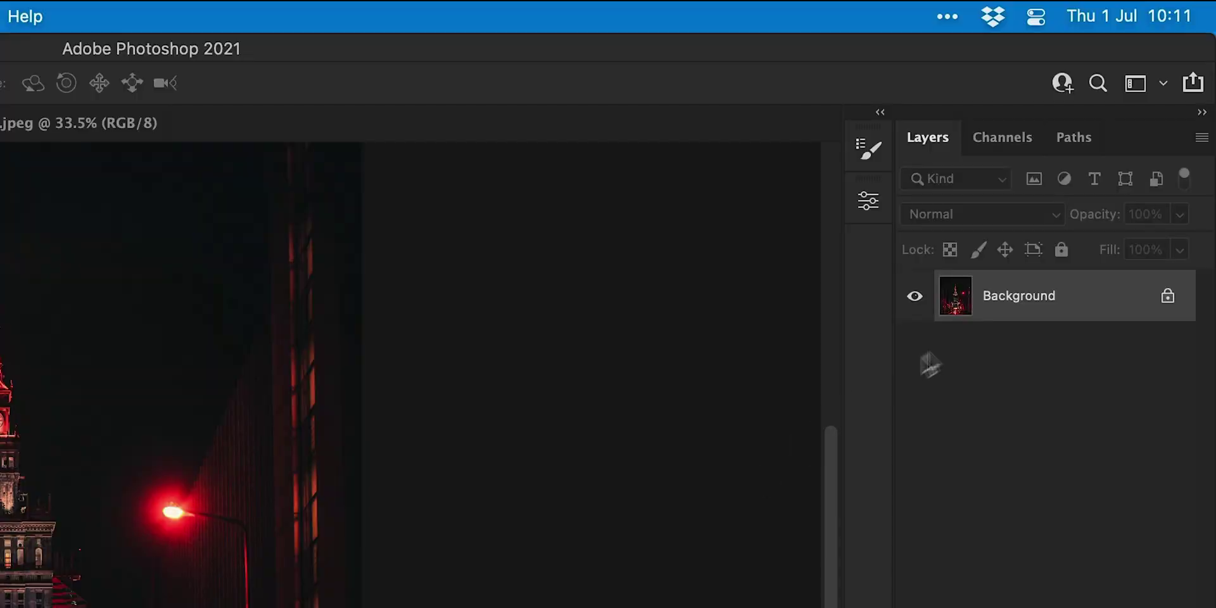
Step: Convert the Background layer to a smart object and duplicate it
{"action": "right_click", "coordinate": [1109, 171]}
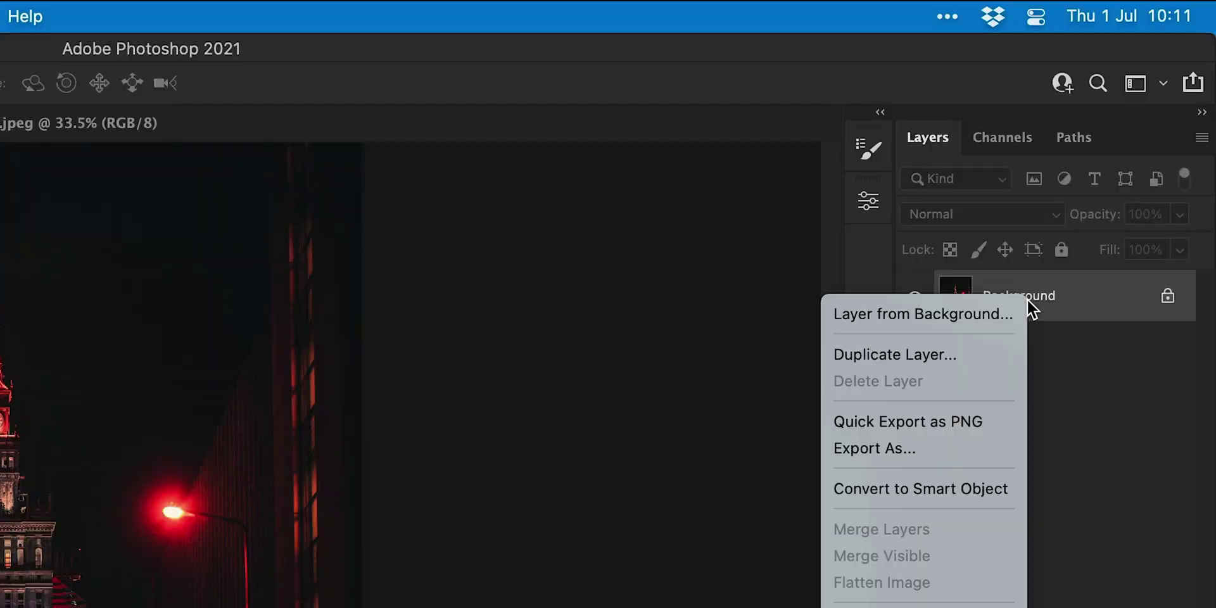
{"action": "left_click", "coordinate": [959, 486]}
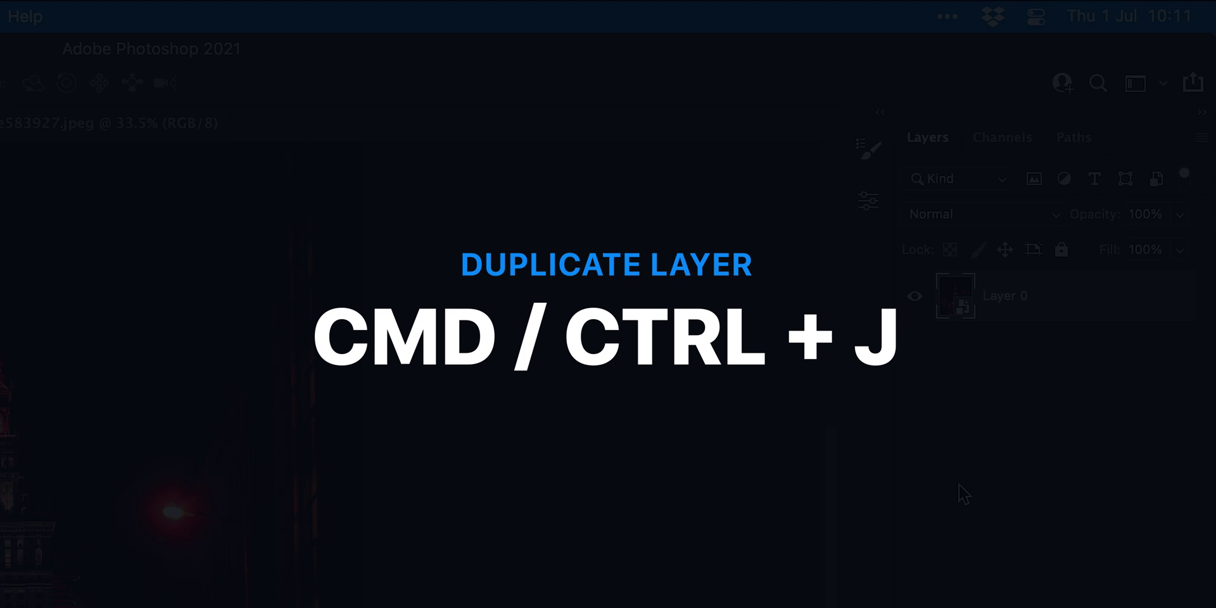
{"action": "key", "text": "super+j"}
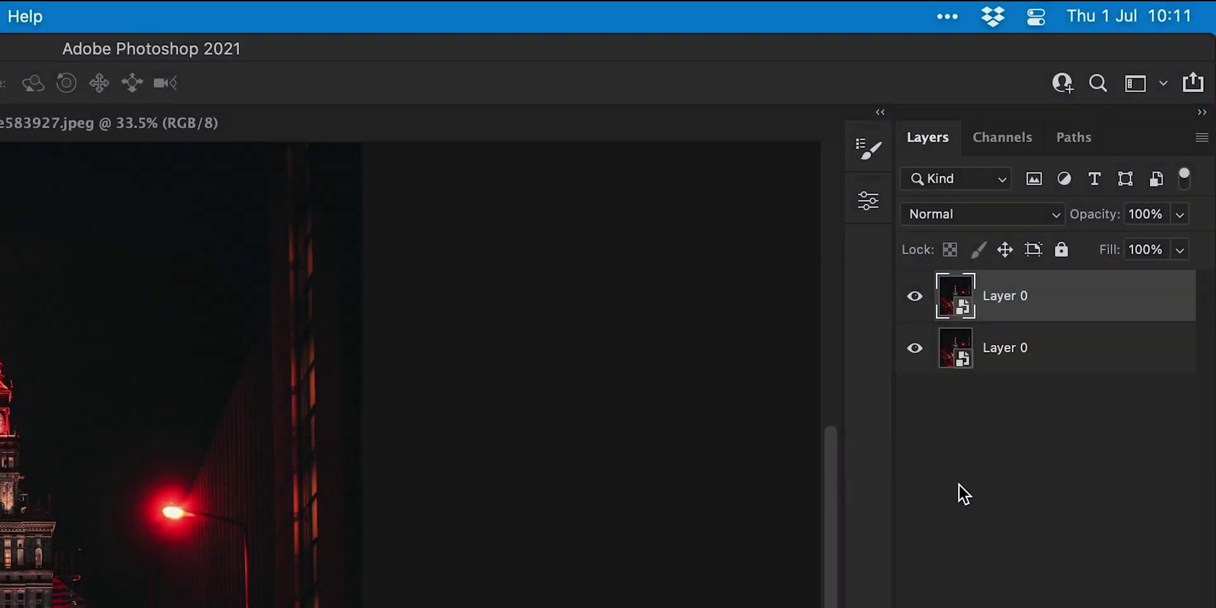
Step: Rename the lower layer 'Gaussian Blur' and the upper layer 'Field Blur'
{"action": "double_click", "coordinate": [1020, 349]}
{"action": "type", "text": "Gaussian "}
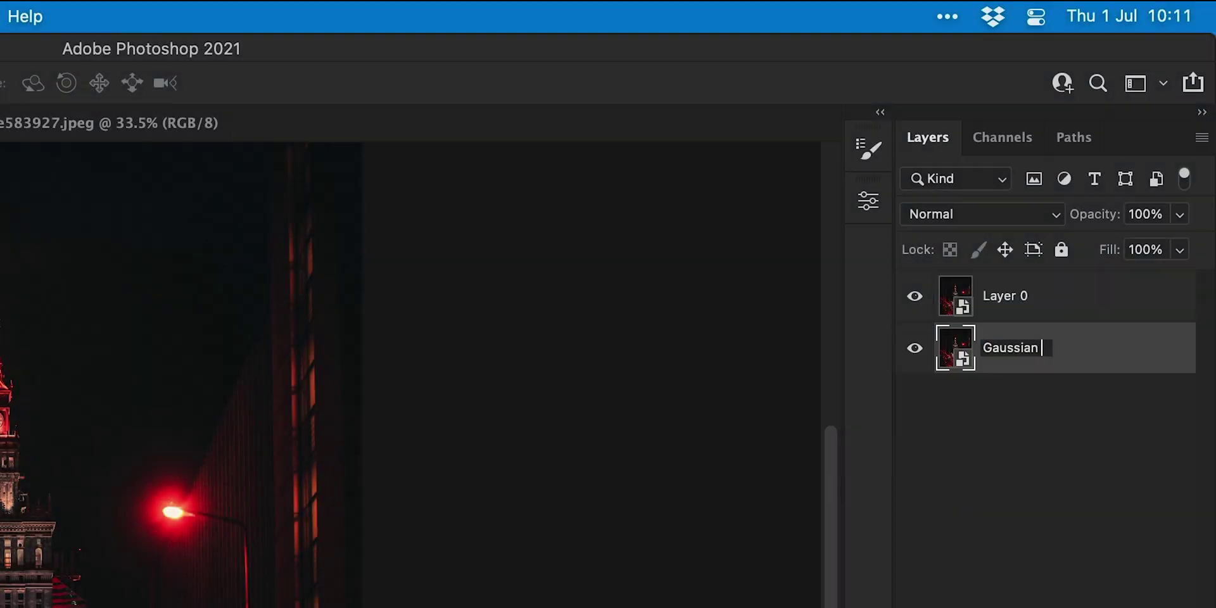
{"action": "type", "text": "Blur"}
{"action": "key", "text": "Return"}
{"action": "double_click", "coordinate": [1004, 296]}
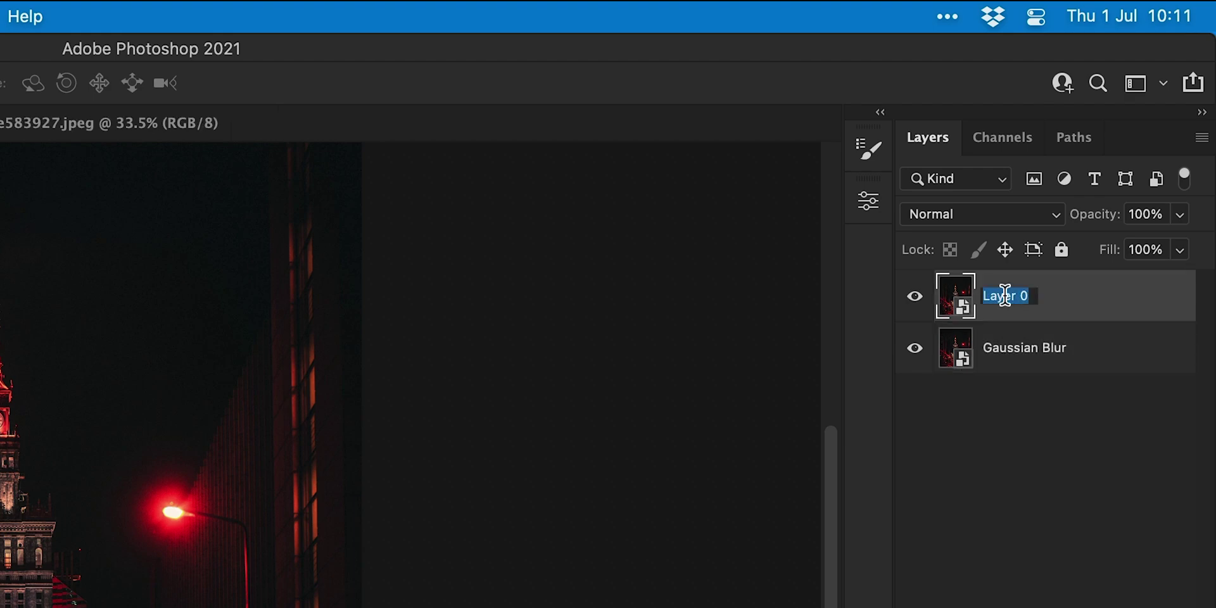
{"action": "type", "text": "Field Blur"}
{"action": "key", "text": "Return"}
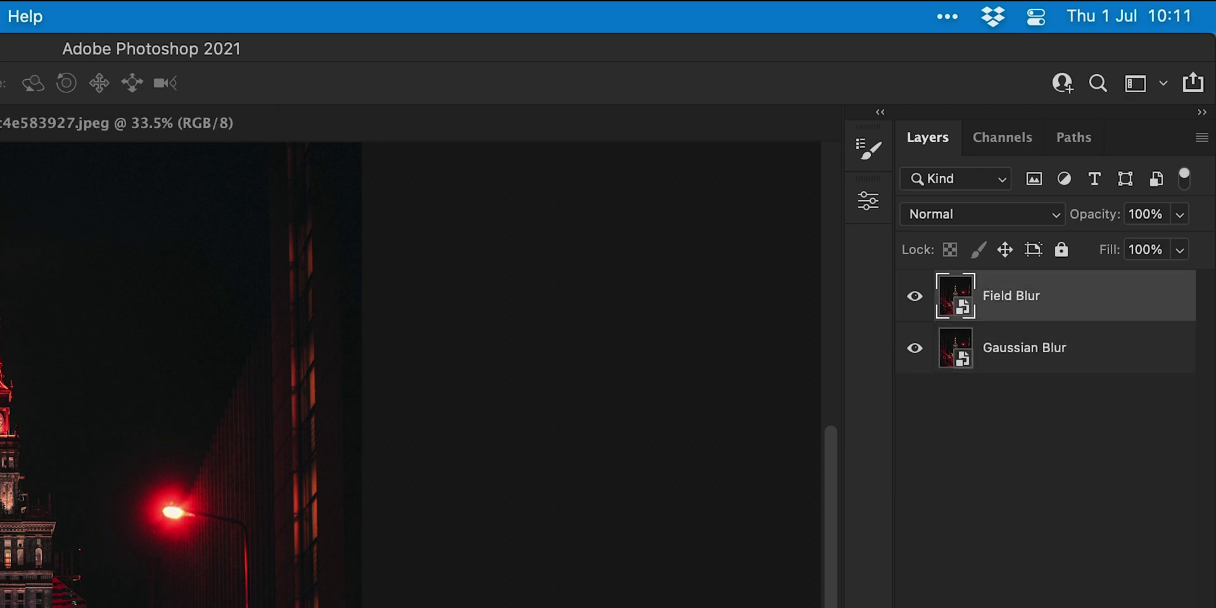
Step: Hide Field Blur and give the Gaussian Blur layer a strong Gaussian Blur smart filter
{"action": "left_click", "coordinate": [915, 296]}
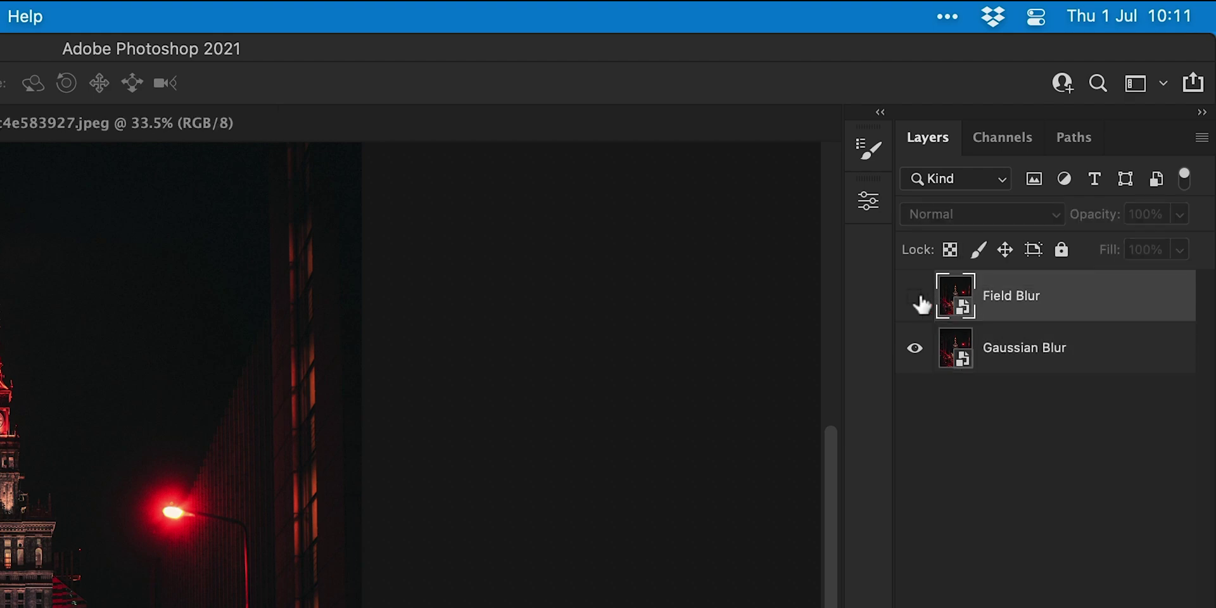
{"action": "left_click", "coordinate": [1003, 352]}
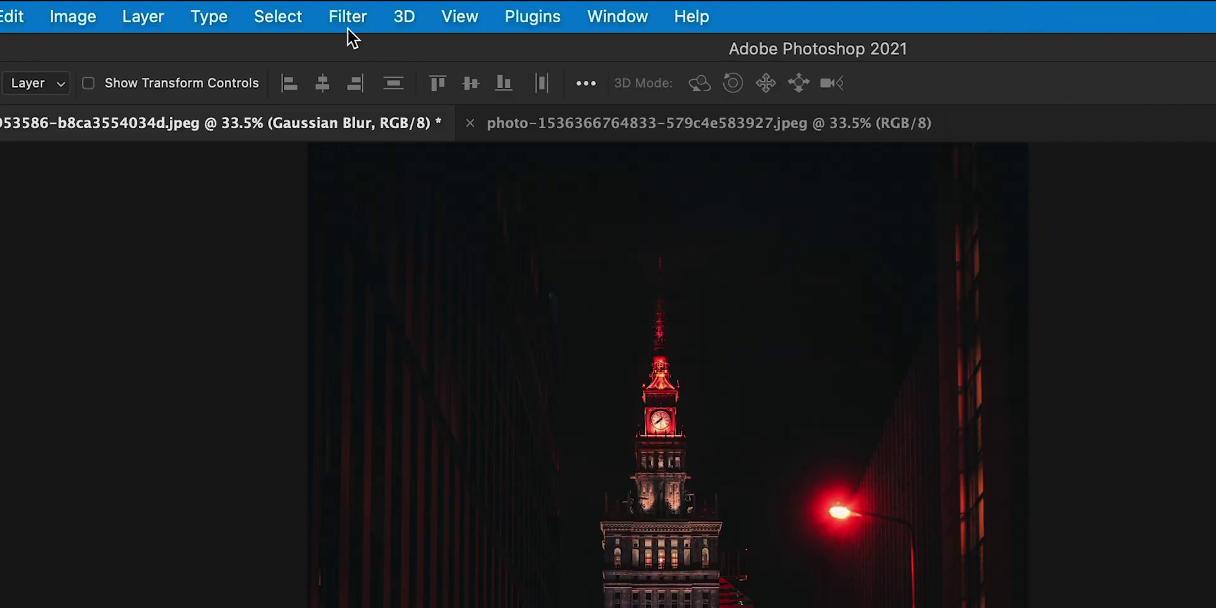
{"action": "left_click", "coordinate": [347, 18]}
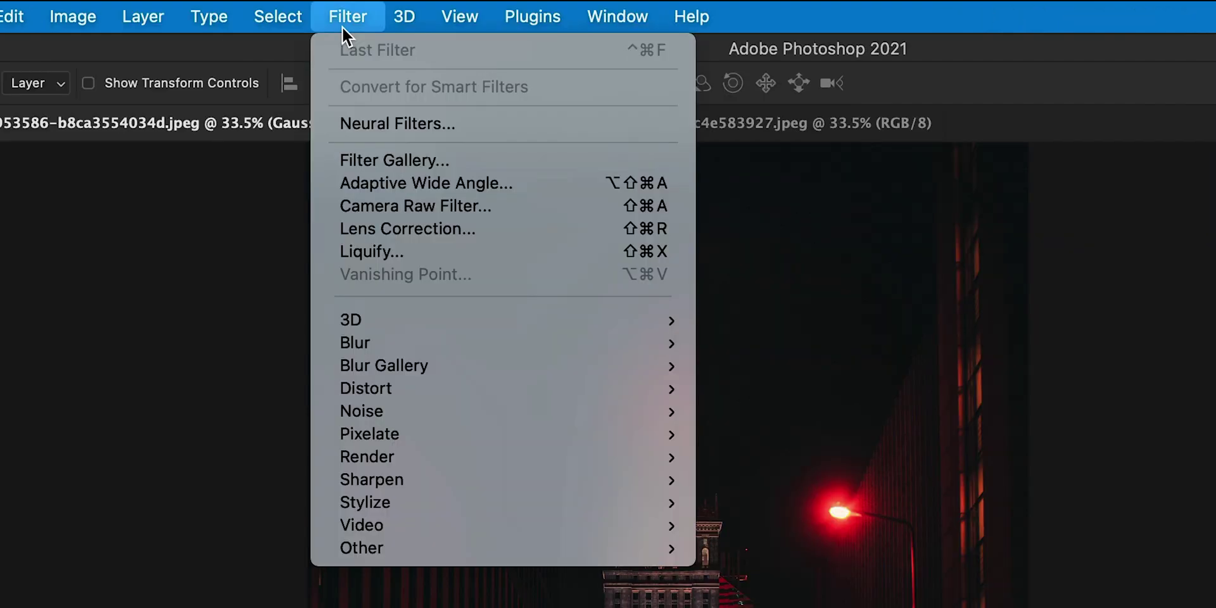
{"action": "mouse_move", "coordinate": [599, 343]}
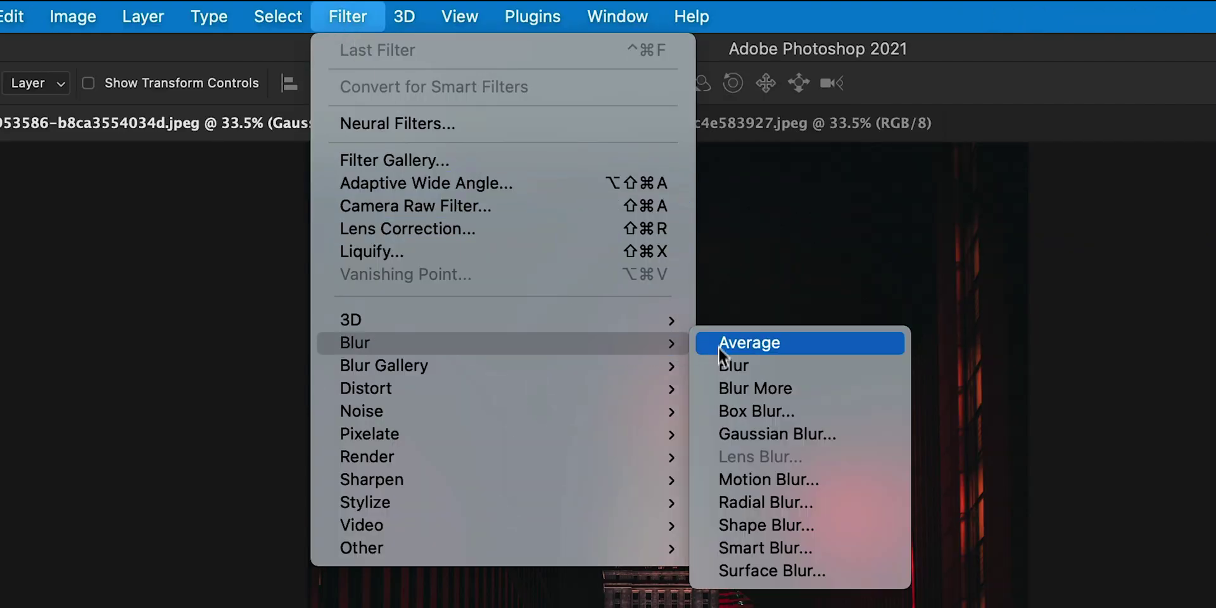
{"action": "left_click", "coordinate": [718, 435]}
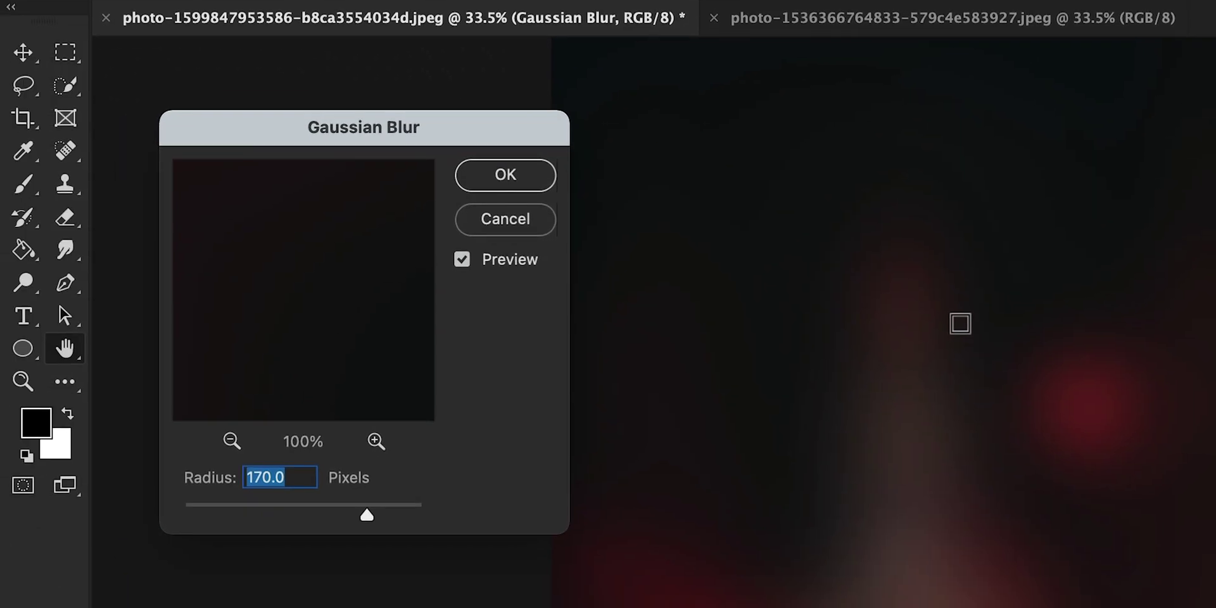
{"action": "left_click_drag", "start_coordinate": [139, 607], "coordinate": [97, 607]}
{"action": "mouse_move", "coordinate": [322, 512]}
{"action": "left_mouse_down"}
{"action": "mouse_move", "coordinate": [198, 507]}
{"action": "mouse_move", "coordinate": [325, 504]}
{"action": "left_mouse_up"}
{"action": "key", "text": "Return"}
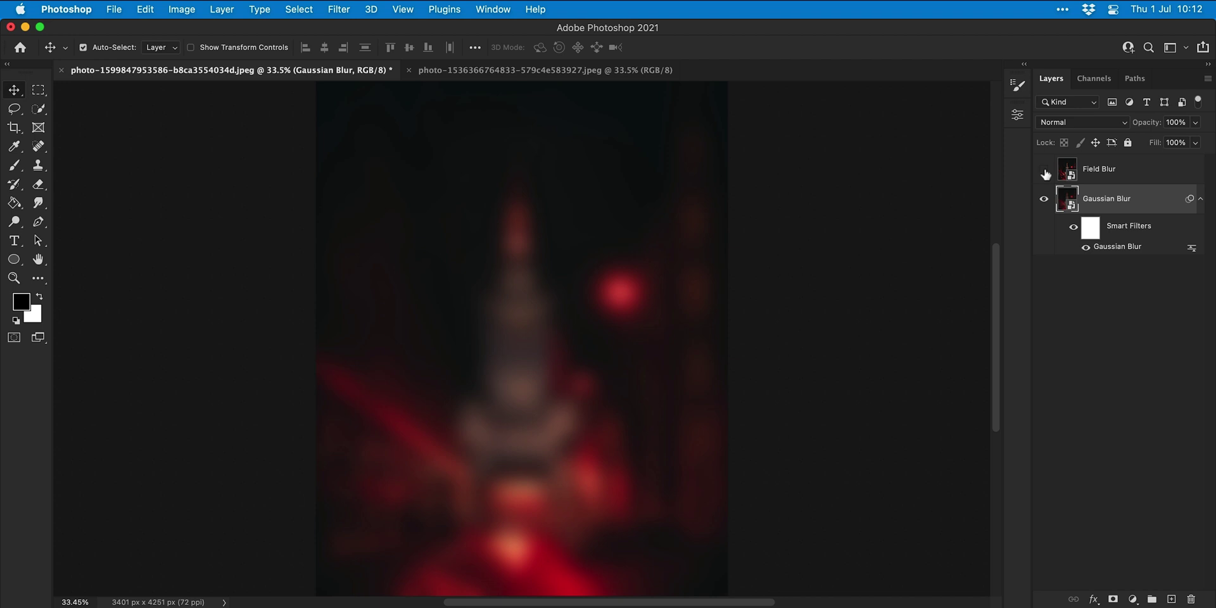
Step: Show and select the Field Blur layer and start a Blur Gallery Field Blur
{"action": "left_click", "coordinate": [1044, 171]}
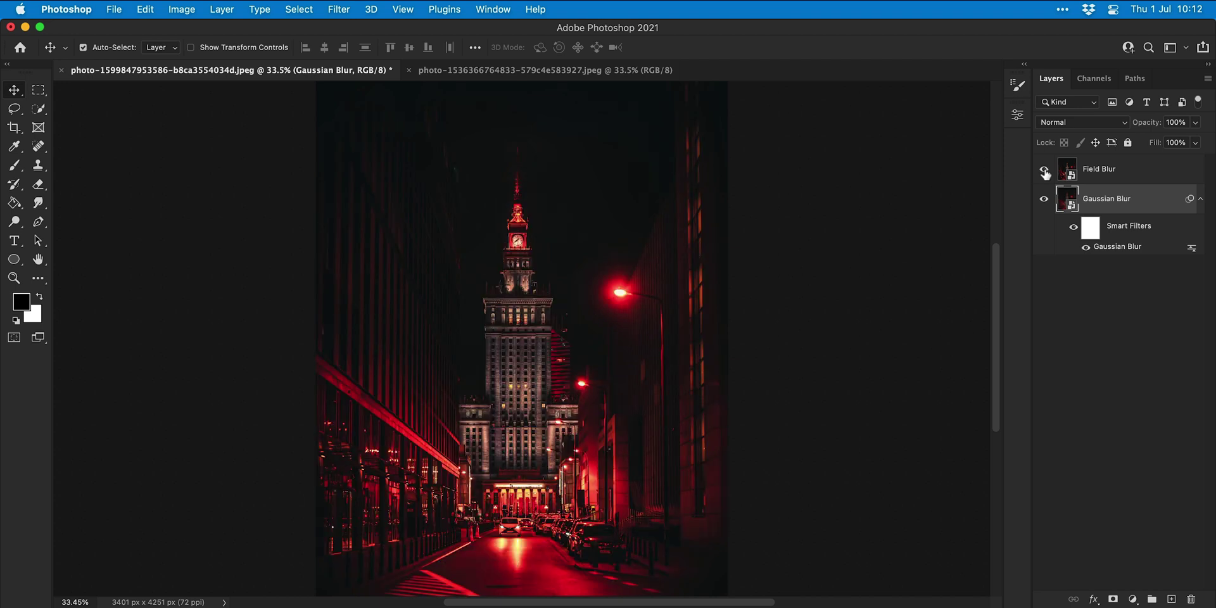
{"action": "left_click", "coordinate": [1096, 171]}
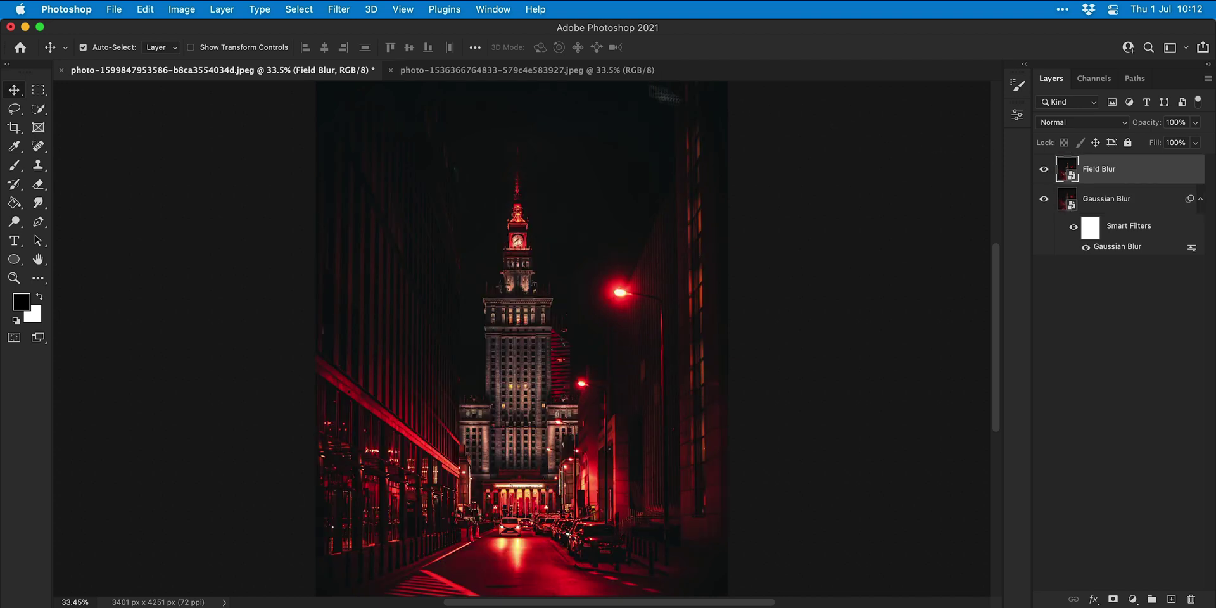
{"action": "left_click", "coordinate": [335, 12]}
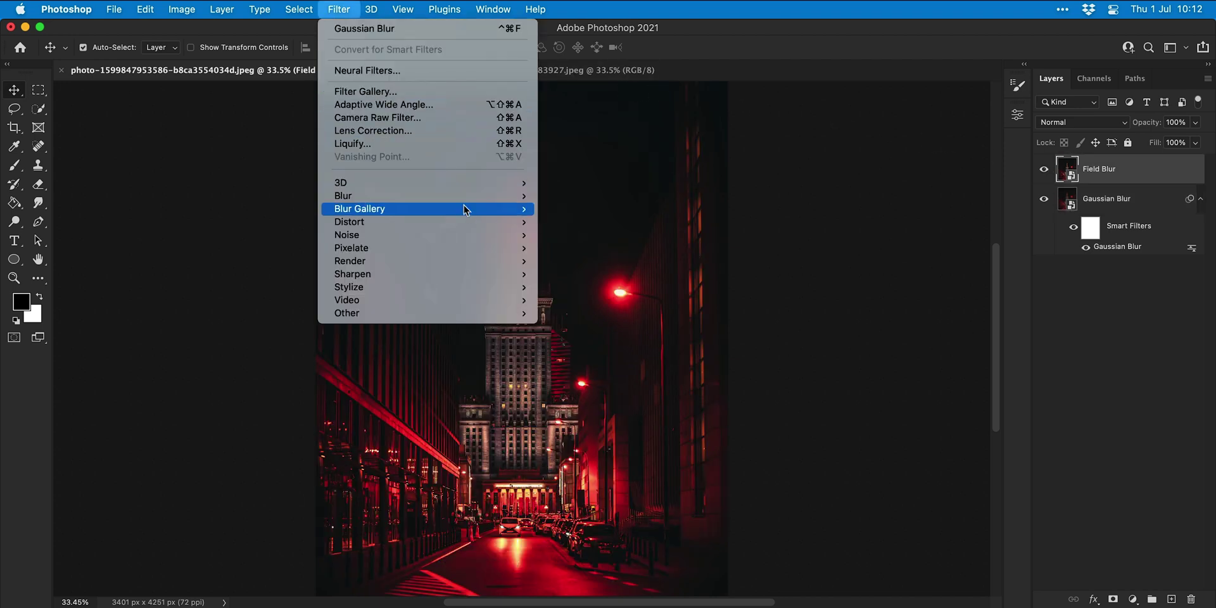
{"action": "mouse_move", "coordinate": [468, 209]}
{"action": "left_click", "coordinate": [549, 214]}
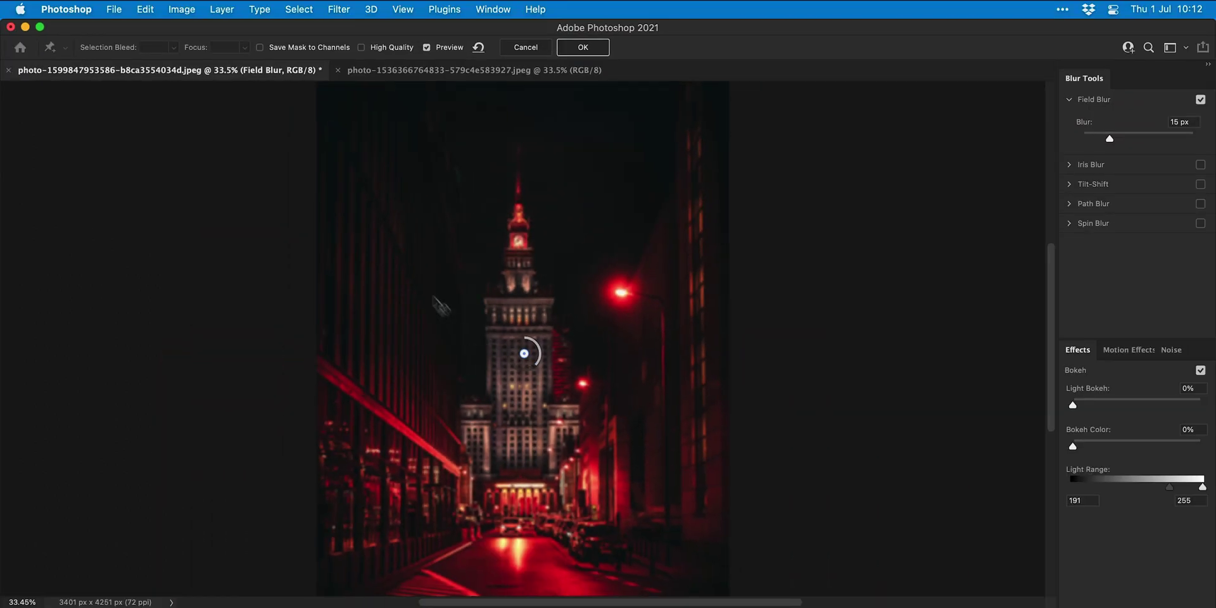
Step: Centre the blur pin on the tower and raise the blur amount
{"action": "left_click_drag", "start_coordinate": [614, 324], "coordinate": [777, 152]}
{"action": "left_click_drag", "start_coordinate": [595, 274], "coordinate": [525, 359]}
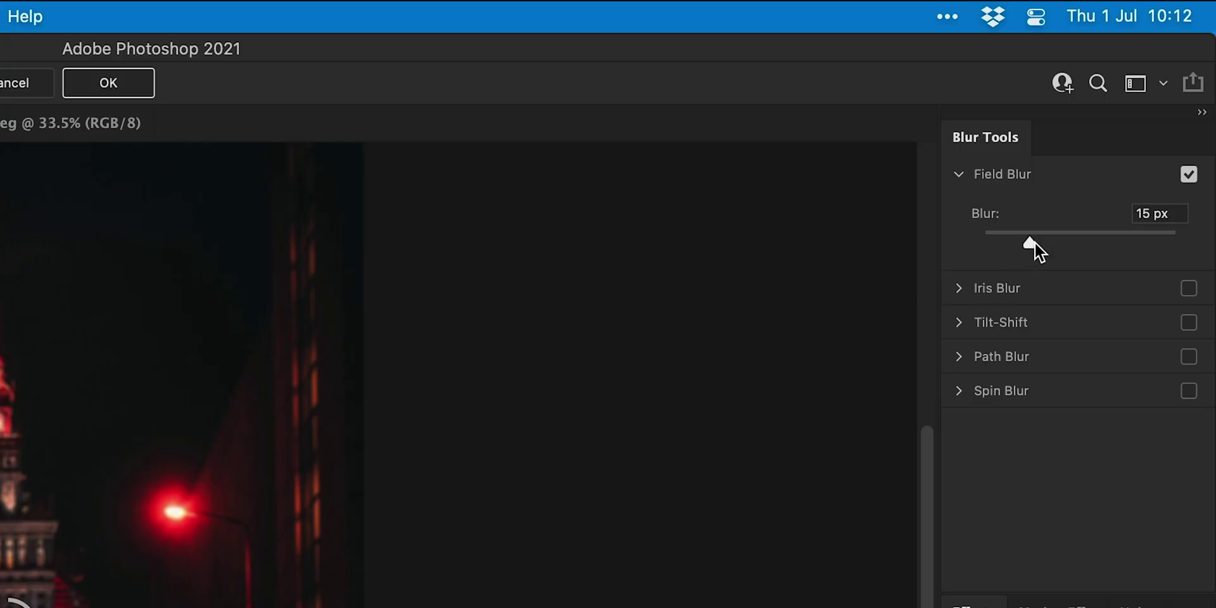
{"action": "left_click_drag", "start_coordinate": [1110, 138], "coordinate": [1148, 134]}
{"action": "left_click_drag", "start_coordinate": [1098, 234], "coordinate": [1096, 234]}
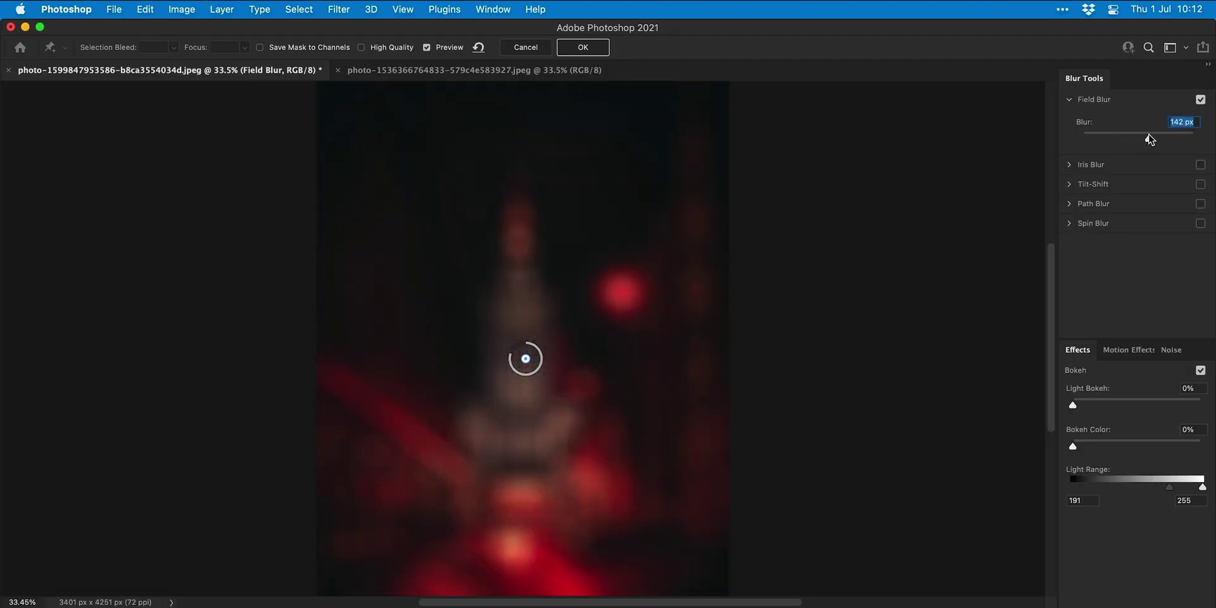
{"action": "mouse_move", "coordinate": [1149, 139]}
{"action": "left_mouse_down"}
{"action": "mouse_move", "coordinate": [1108, 143]}
{"action": "mouse_move", "coordinate": [1193, 137]}
{"action": "mouse_move", "coordinate": [1158, 139]}
{"action": "left_mouse_up"}
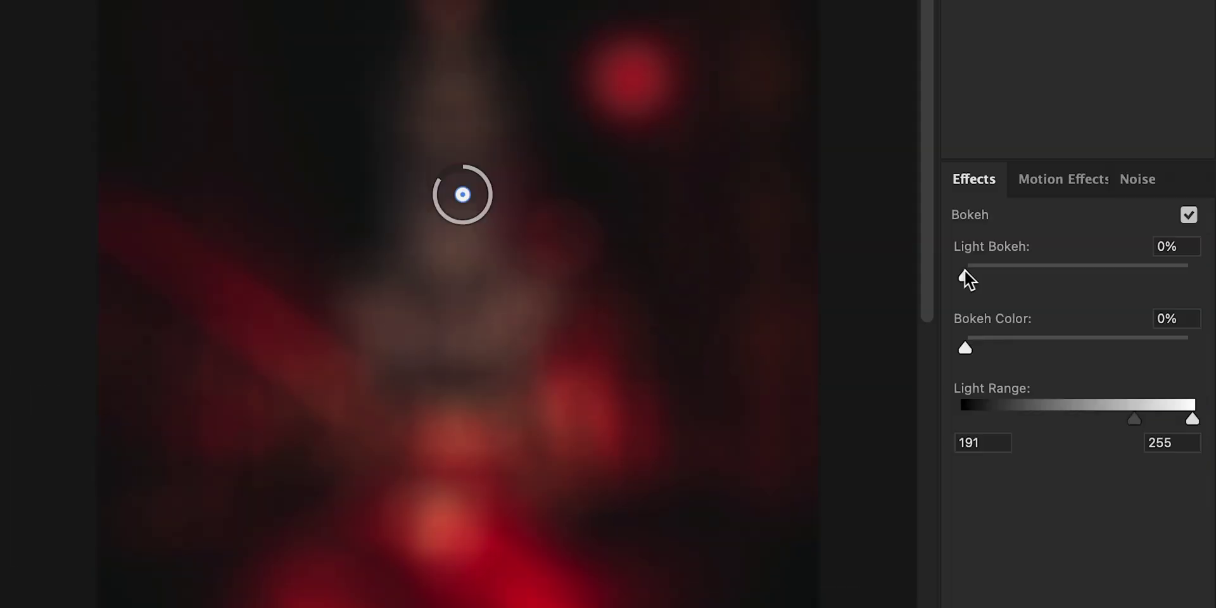
Step: Add bokeh with Light Bokeh 64%, Bokeh Color 10% and light range 223–244
{"action": "left_click_drag", "start_coordinate": [963, 271], "coordinate": [1104, 265]}
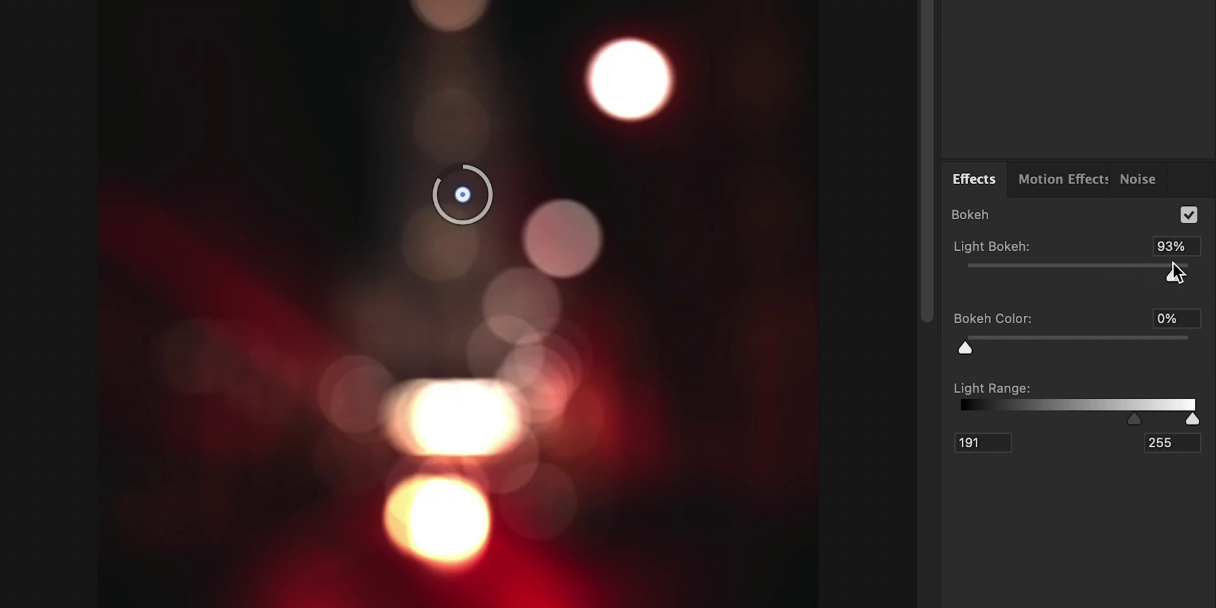
{"action": "left_click_drag", "start_coordinate": [1134, 418], "coordinate": [1188, 418]}
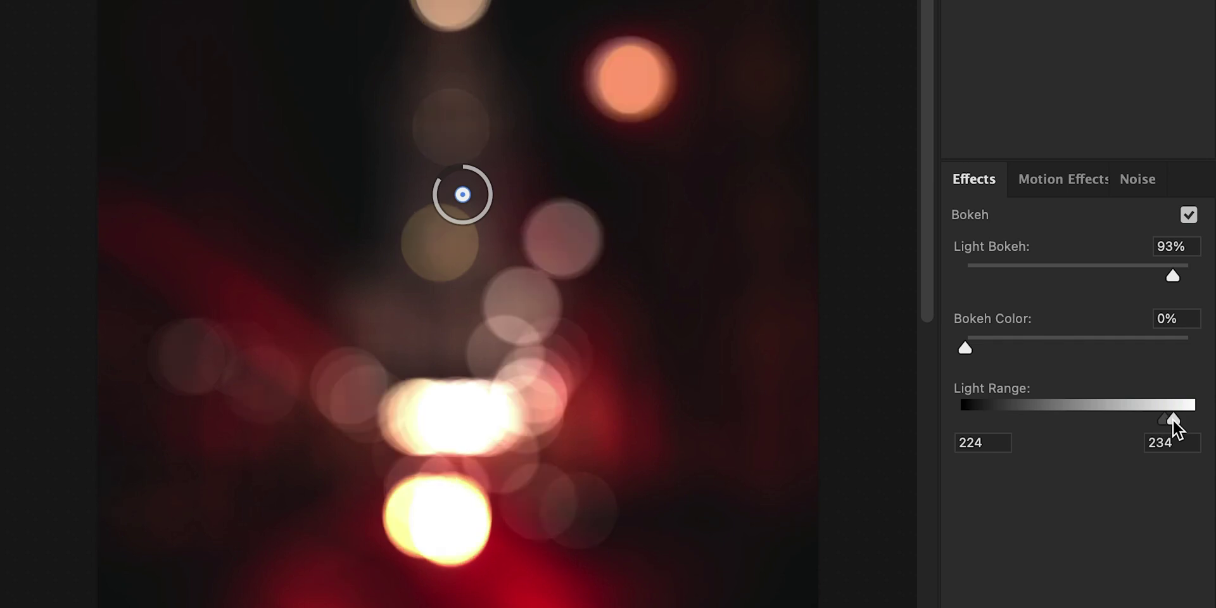
{"action": "mouse_move", "coordinate": [1172, 419]}
{"action": "left_mouse_down"}
{"action": "mouse_move", "coordinate": [1123, 421]}
{"action": "mouse_move", "coordinate": [1171, 419]}
{"action": "left_mouse_up"}
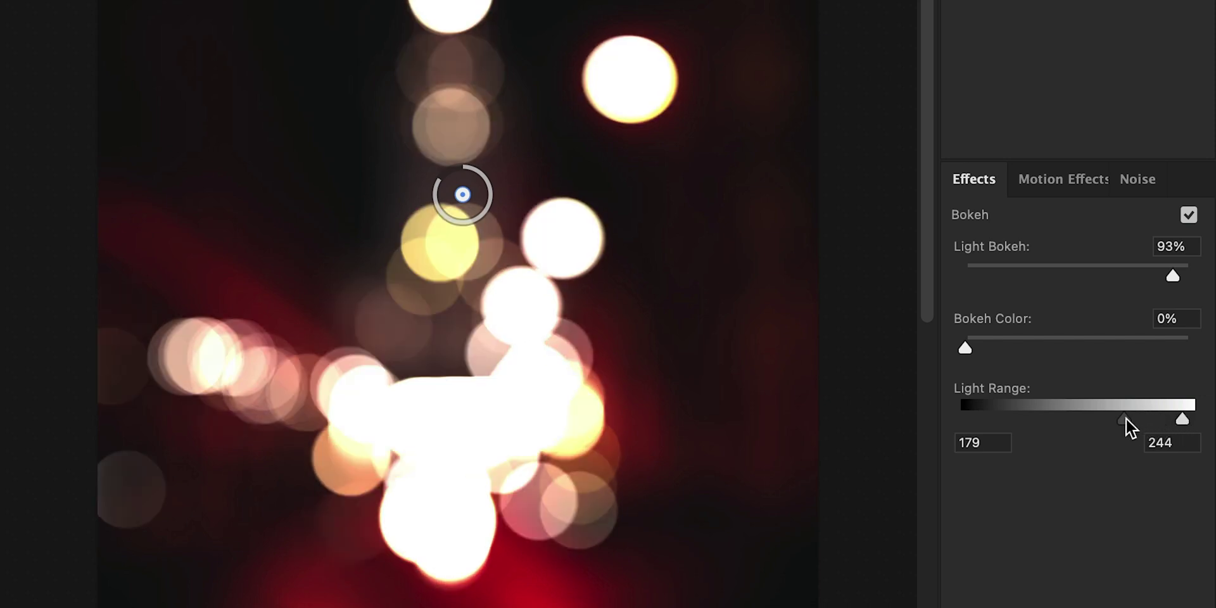
{"action": "left_click_drag", "start_coordinate": [1125, 418], "coordinate": [1165, 418]}
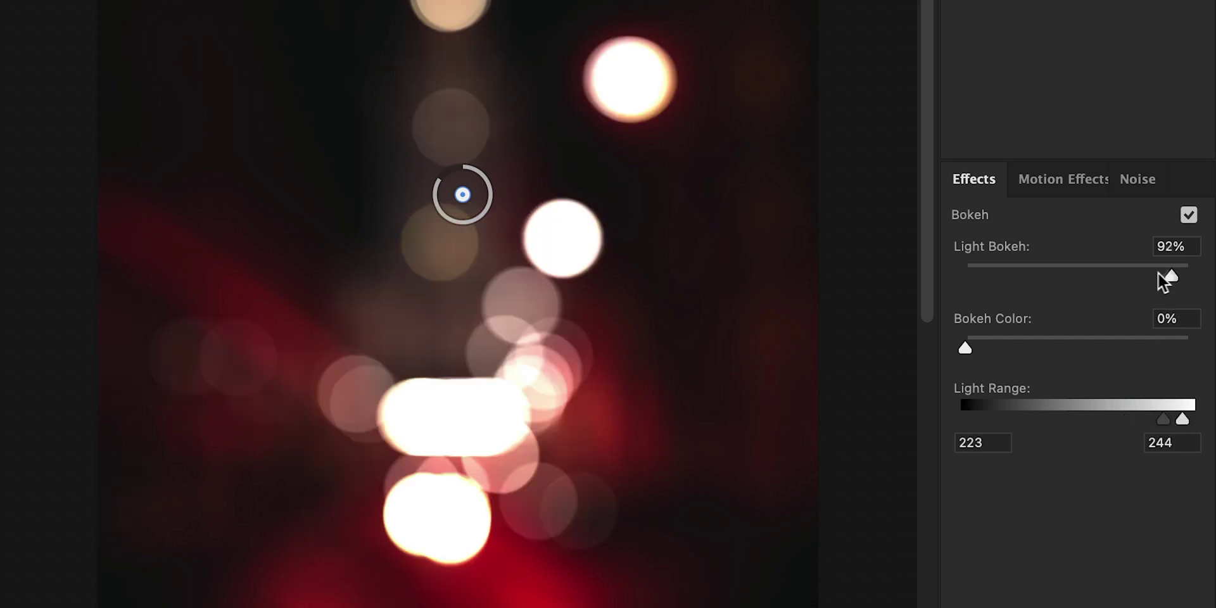
{"action": "left_click_drag", "start_coordinate": [1126, 271], "coordinate": [1108, 269]}
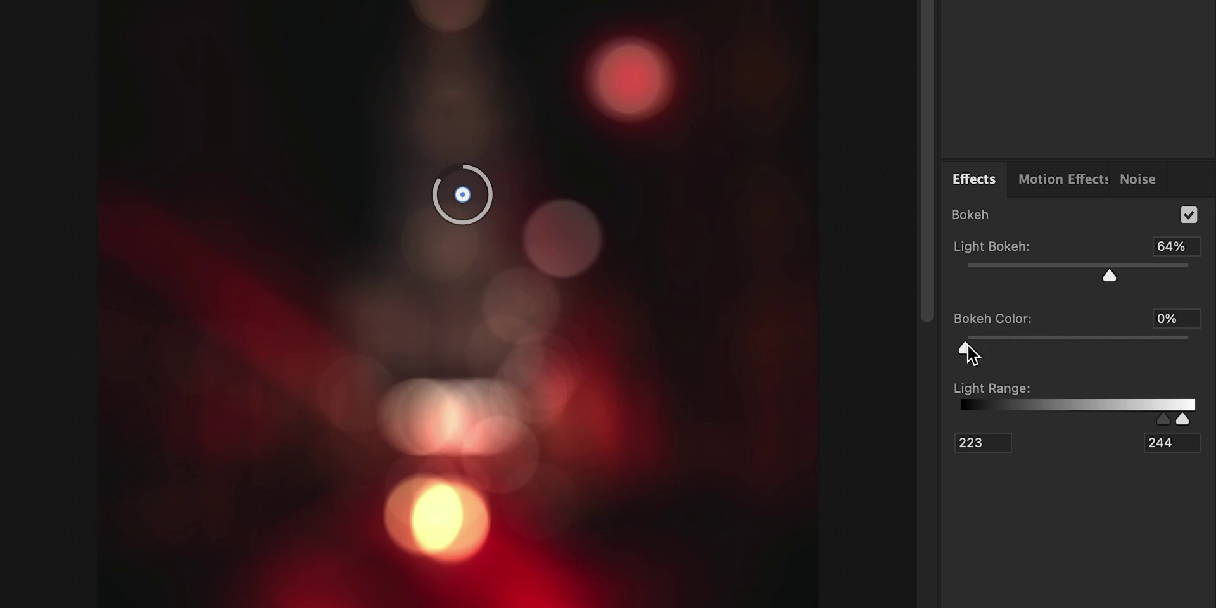
{"action": "mouse_move", "coordinate": [966, 347]}
{"action": "left_mouse_down"}
{"action": "mouse_move", "coordinate": [1162, 347]}
{"action": "mouse_move", "coordinate": [987, 343]}
{"action": "left_mouse_up"}
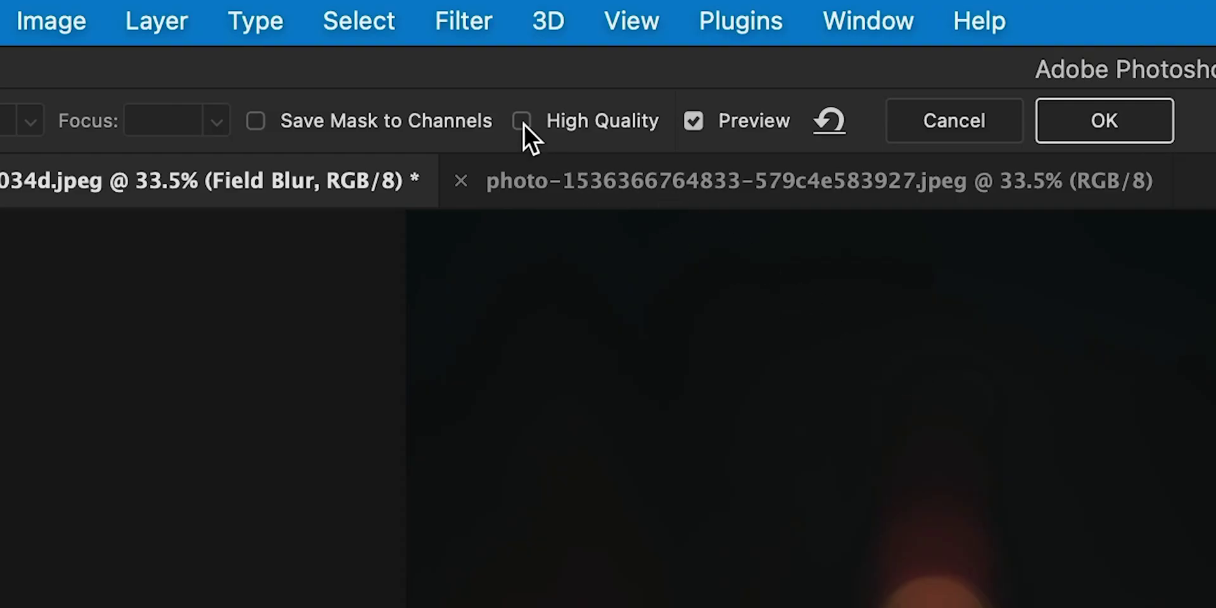
Step: Apply the field blur and toggle the Field Blur layer off and on to compare
{"action": "left_click", "coordinate": [1058, 118]}
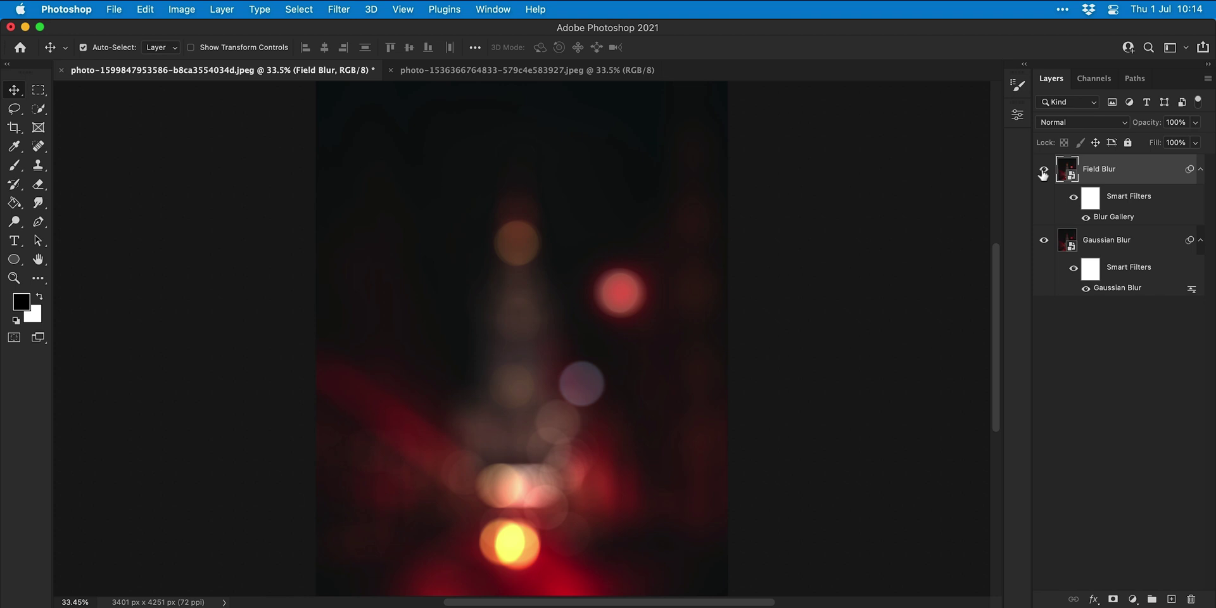
{"action": "left_click", "coordinate": [1043, 169]}
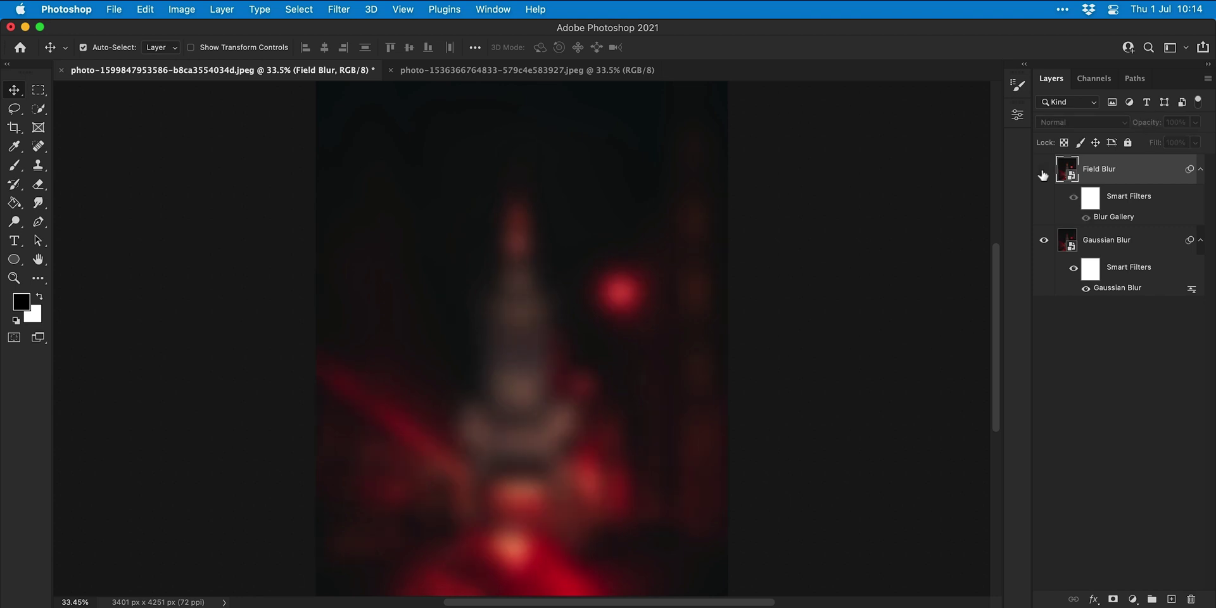
{"action": "left_click", "coordinate": [1042, 170]}
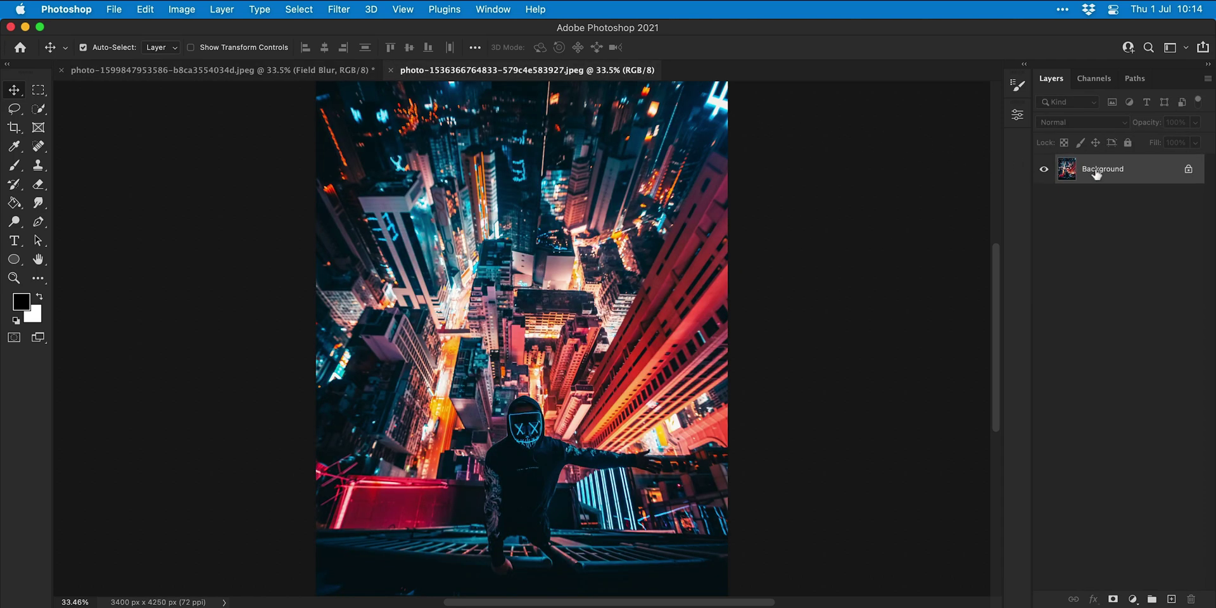
Step: Convert the rooftop photo's Background to a smart object and duplicate it
{"action": "right_click", "coordinate": [1096, 170]}
{"action": "left_click", "coordinate": [1053, 273]}
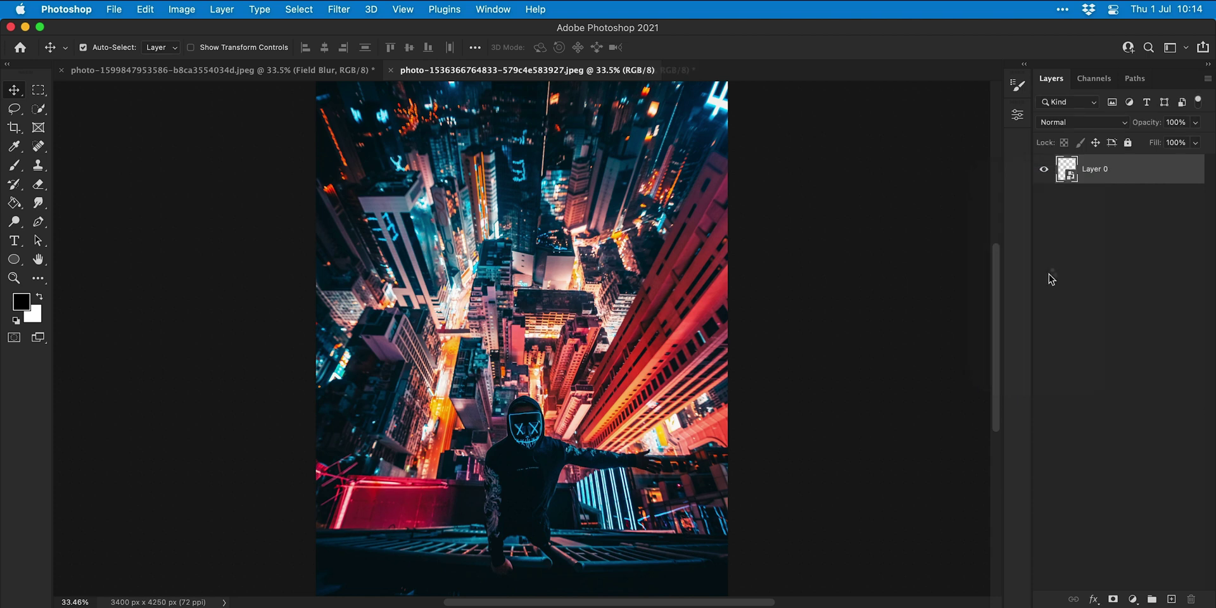
{"action": "key", "text": "super+j"}
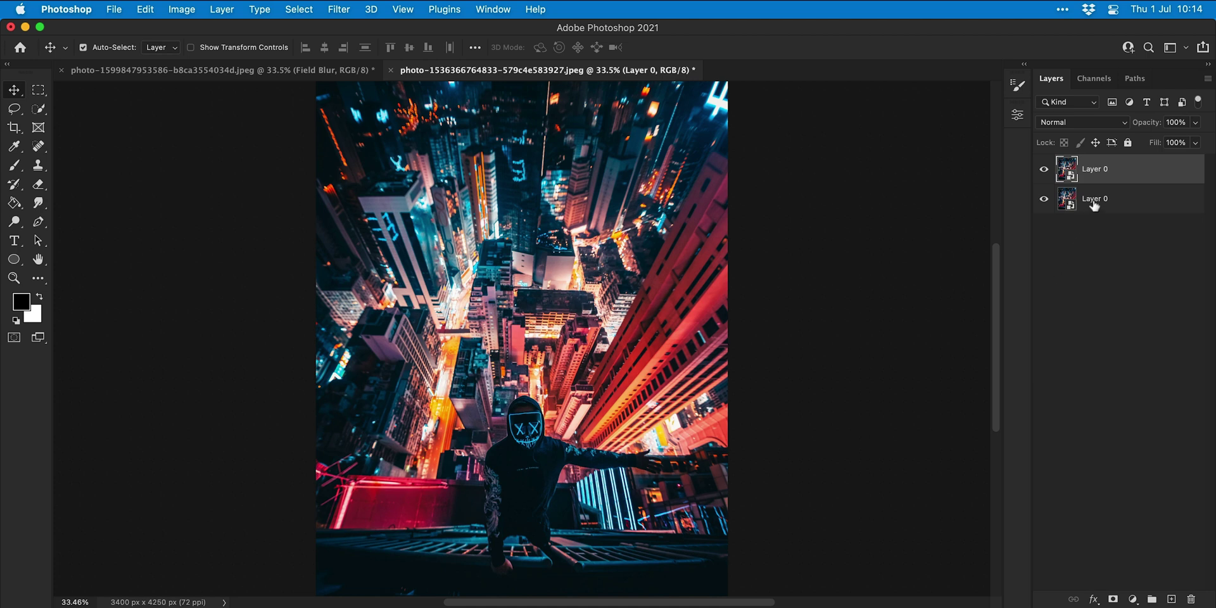
Step: Rename the lower layer 'Gaussian Blur' and the top layer 'Field Blur'
{"action": "double_click", "coordinate": [1091, 198]}
{"action": "type", "text": "Gaussian Blur"}
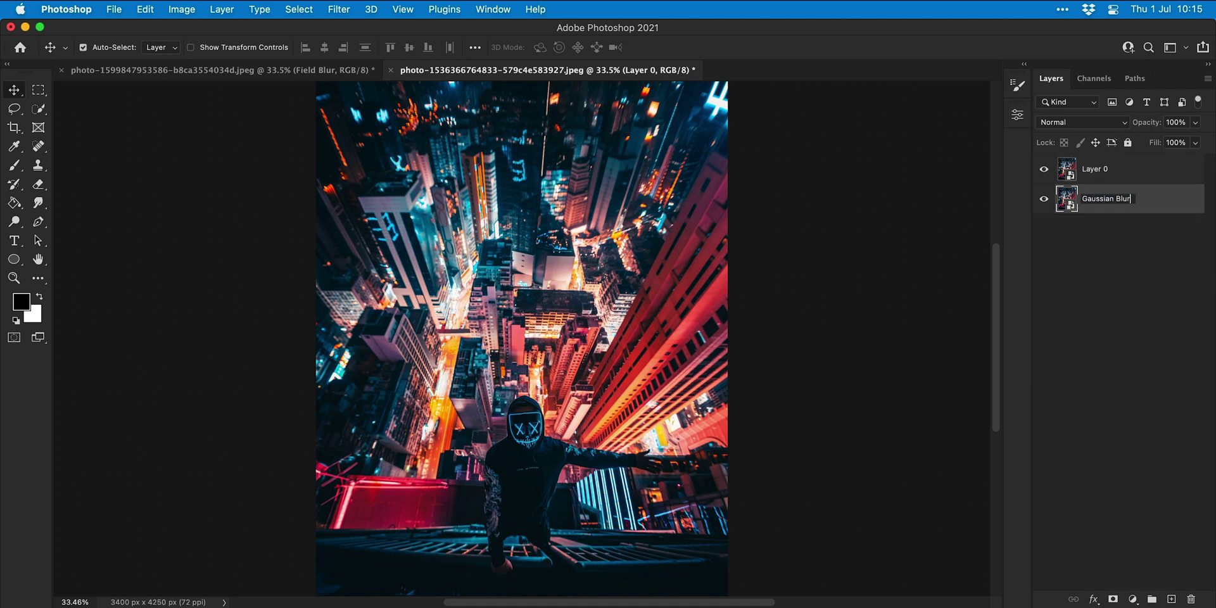
{"action": "key", "text": "Return"}
{"action": "double_click", "coordinate": [1095, 169]}
{"action": "type", "text": "Field Blur"}
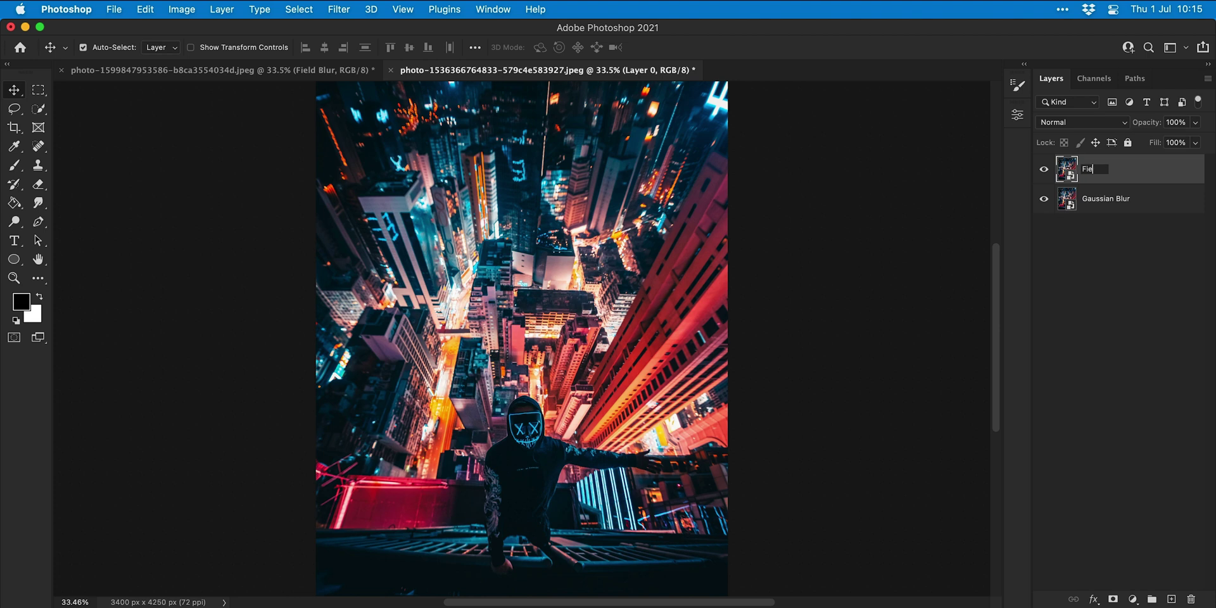
{"action": "key", "text": "Return"}
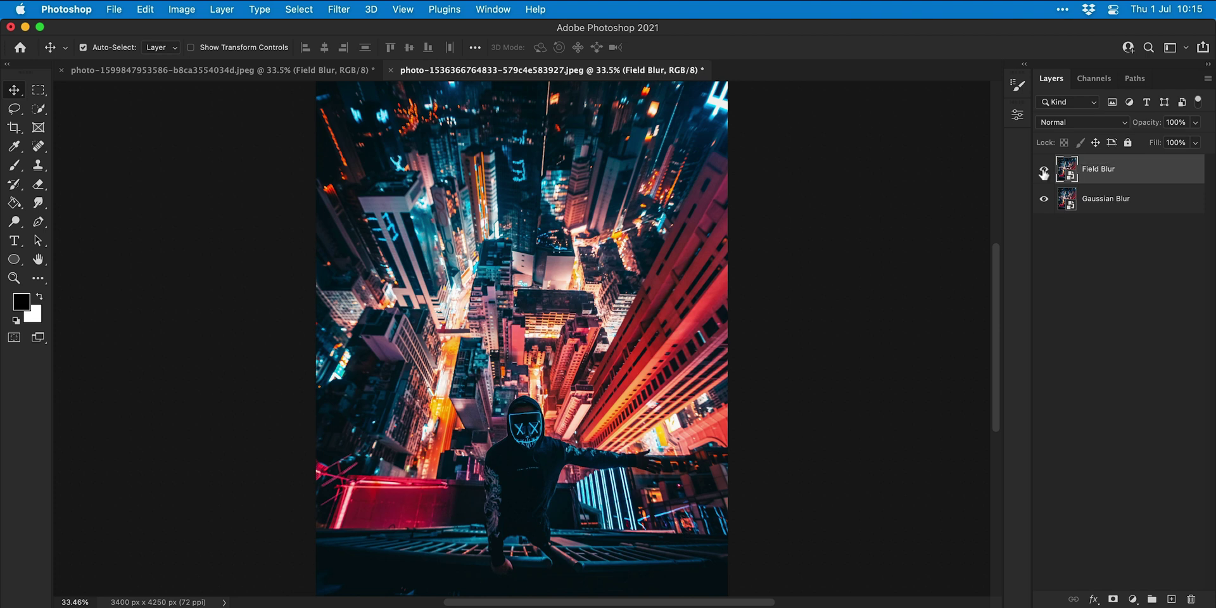
Step: Apply a 198.6 px Gaussian Blur to the Gaussian Blur layer, keeping Field Blur visible above
{"action": "left_click", "coordinate": [1043, 169]}
{"action": "left_click", "coordinate": [1094, 200]}
{"action": "left_click", "coordinate": [352, 9]}
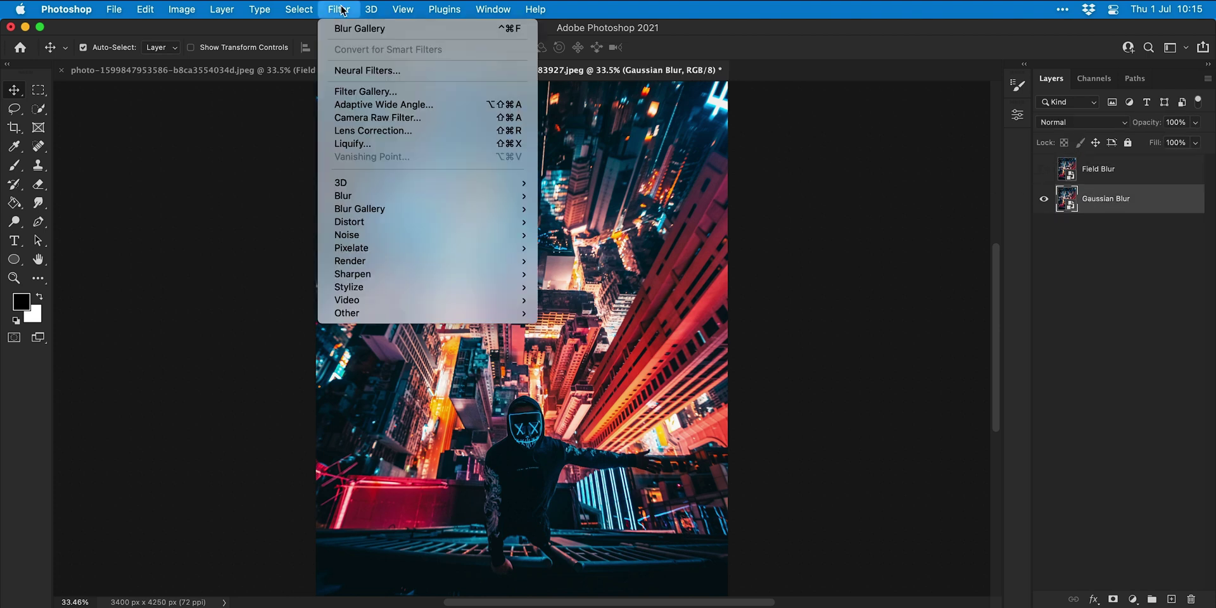
{"action": "mouse_move", "coordinate": [465, 196]}
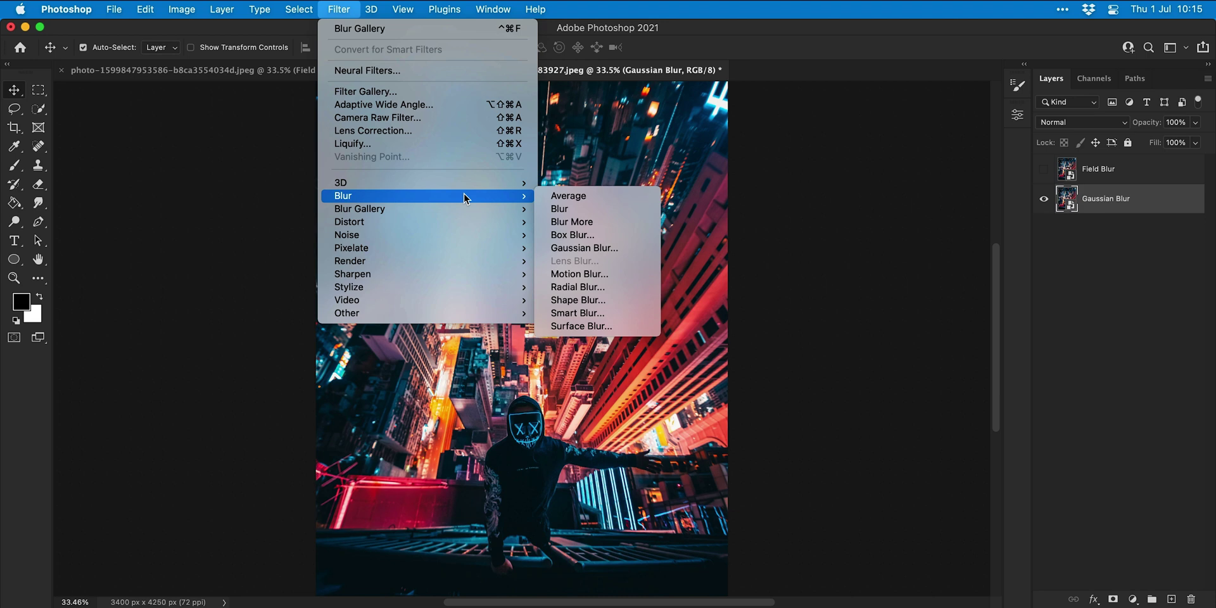
{"action": "left_click", "coordinate": [539, 247]}
{"action": "key", "text": "Up"}
{"action": "key", "text": "Up"}
{"action": "key", "text": "Up"}
{"action": "key", "text": "Up"}
{"action": "key", "text": "Up"}
{"action": "key", "text": "Up"}
{"action": "key", "text": "Up"}
{"action": "key", "text": "Up"}
{"action": "key", "text": "Up"}
{"action": "key", "text": "Up"}
{"action": "key", "text": "Up"}
{"action": "key", "text": "Up"}
{"action": "key", "text": "Up"}
{"action": "key", "text": "Up"}
{"action": "key", "text": "Up"}
{"action": "key", "text": "Up"}
{"action": "key", "text": "Up"}
{"action": "key", "text": "Up"}
{"action": "key", "text": "Up"}
{"action": "key", "text": "Up"}
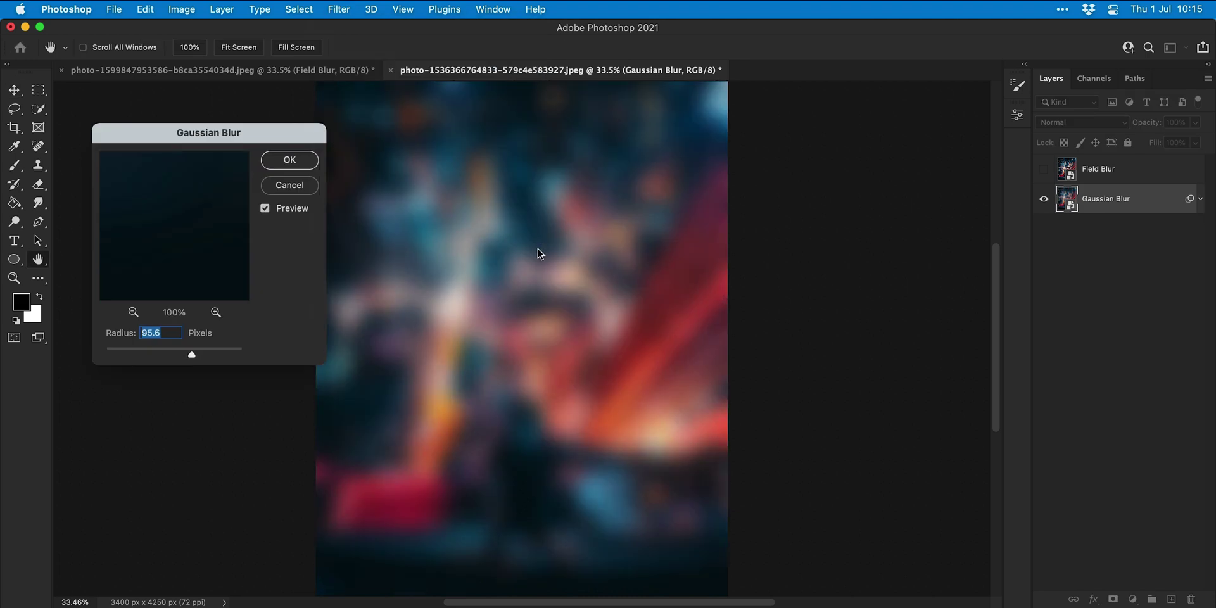
{"action": "key", "text": "Up"}
{"action": "key", "text": "Up"}
{"action": "key", "text": "Up"}
{"action": "key", "text": "Up"}
{"action": "key", "text": "Up"}
{"action": "key", "text": "Up"}
{"action": "key", "text": "Up"}
{"action": "key", "text": "Up"}
{"action": "key", "text": "Up"}
{"action": "key", "text": "Up"}
{"action": "key", "text": "Up"}
{"action": "key", "text": "Up"}
{"action": "key", "text": "Up"}
{"action": "key", "text": "Up"}
{"action": "key", "text": "Up"}
{"action": "key", "text": "Up"}
{"action": "key", "text": "Up"}
{"action": "key", "text": "Up"}
{"action": "key", "text": "Up"}
{"action": "key", "text": "Up"}
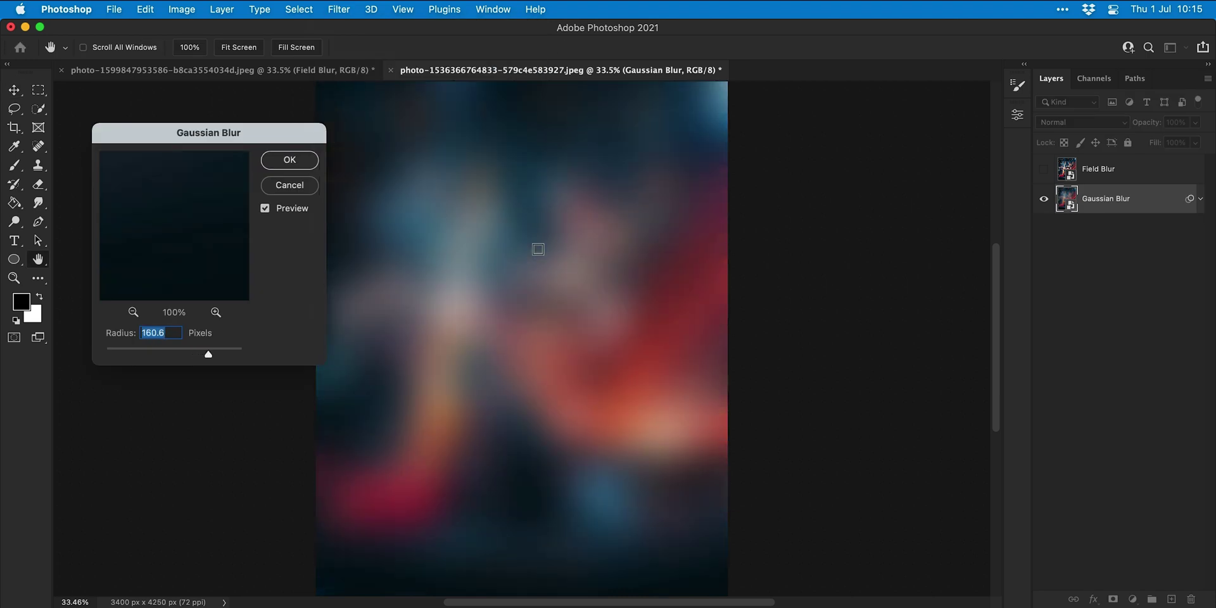
{"action": "key", "text": "Up"}
{"action": "key", "text": "Up"}
{"action": "key", "text": "Up"}
{"action": "key", "text": "Up"}
{"action": "key", "text": "Up"}
{"action": "key", "text": "Up"}
{"action": "key", "text": "Up"}
{"action": "key", "text": "Up"}
{"action": "key", "text": "Up"}
{"action": "key", "text": "Up"}
{"action": "key", "text": "Up"}
{"action": "key", "text": "Up"}
{"action": "key", "text": "Up"}
{"action": "key", "text": "Up"}
{"action": "key", "text": "Up"}
{"action": "key", "text": "Up"}
{"action": "key", "text": "Up"}
{"action": "key", "text": "Up"}
{"action": "key", "text": "Up"}
{"action": "key", "text": "Up"}
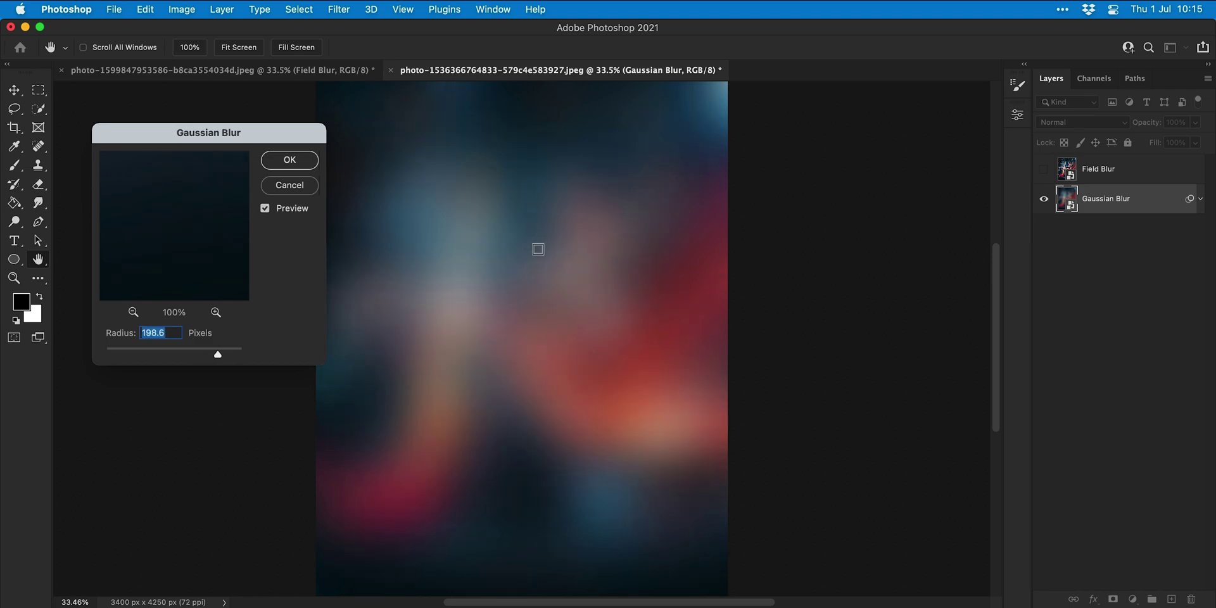
{"action": "key", "text": "Return"}
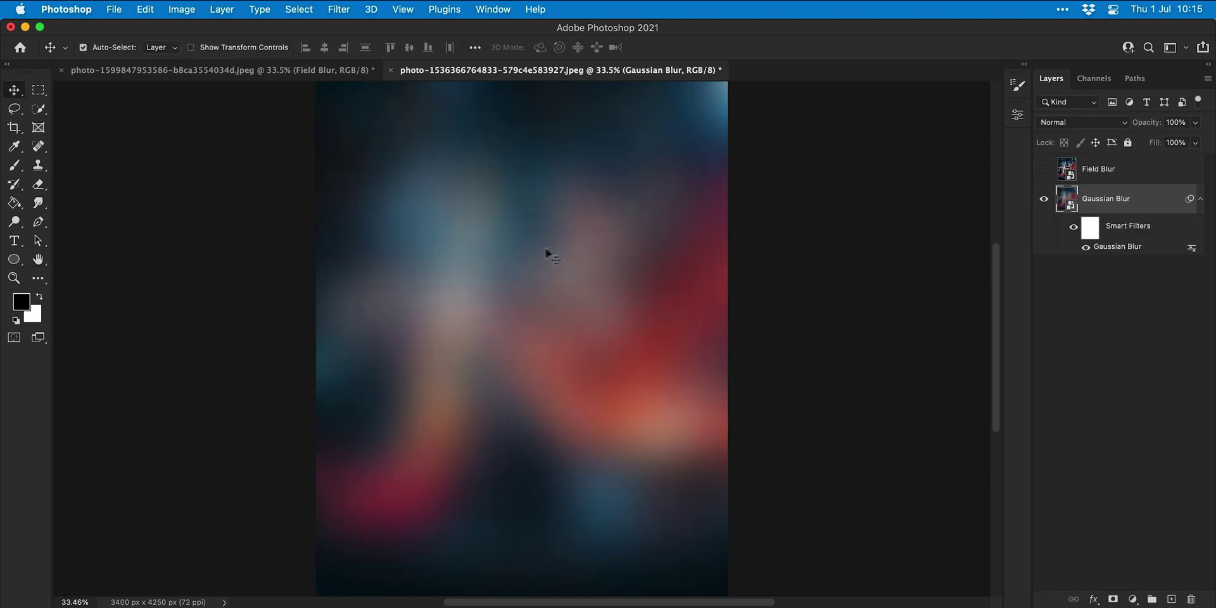
{"action": "left_click", "coordinate": [1044, 169]}
Step: Start a Blur Gallery Field Blur on the Field Blur layer
{"action": "left_click", "coordinate": [1096, 171]}
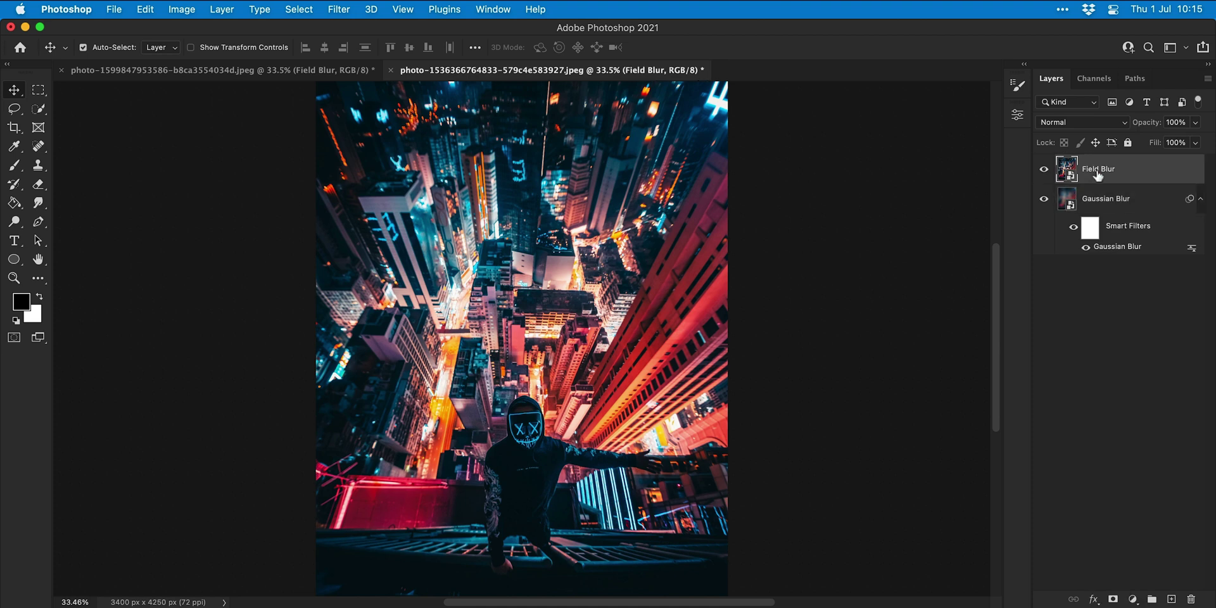
{"action": "left_click", "coordinate": [339, 8]}
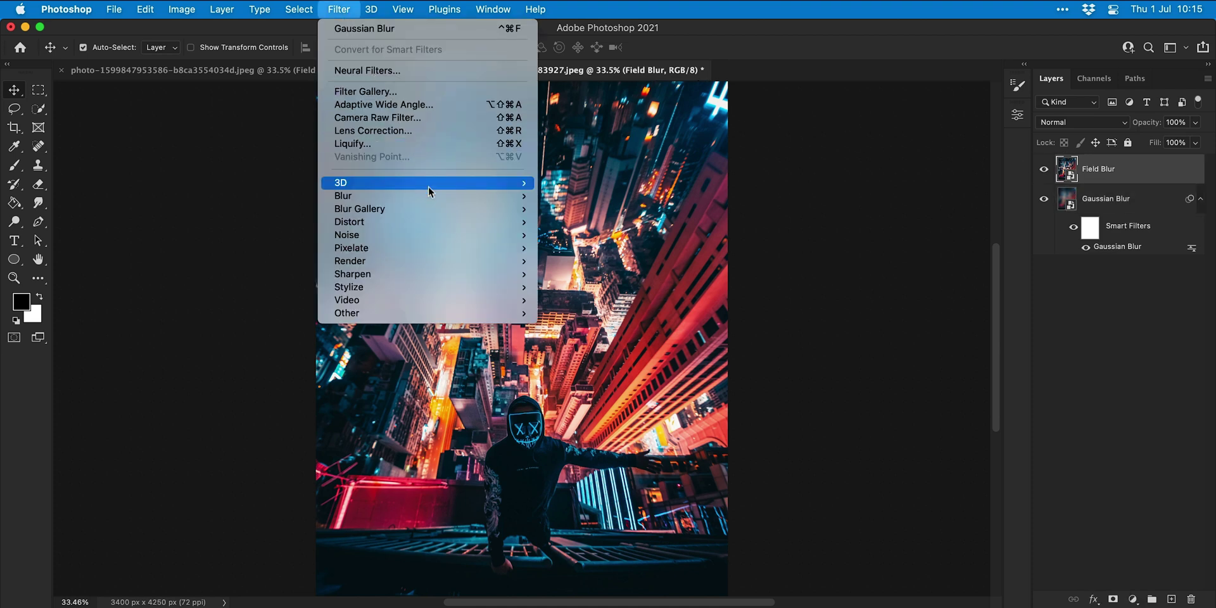
{"action": "mouse_move", "coordinate": [436, 211]}
{"action": "left_click", "coordinate": [567, 208]}
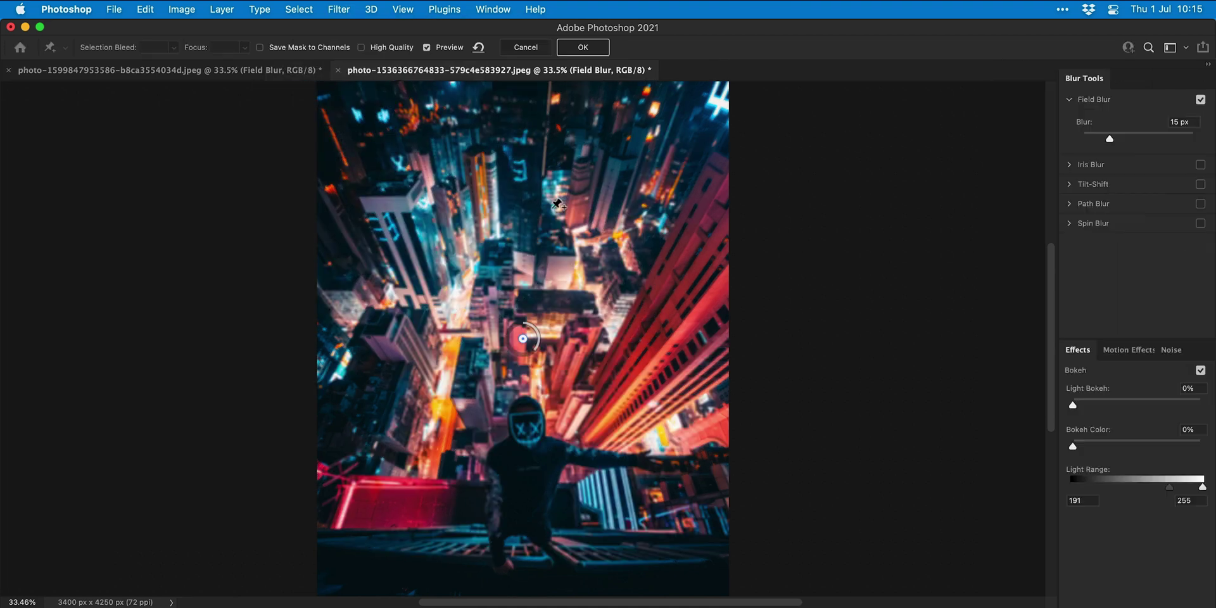
Step: Set blur 360 px, Light Bokeh 41%, Bokeh Color 13% and light range 207–244
{"action": "left_click_drag", "start_coordinate": [1109, 138], "coordinate": [1203, 139]}
{"action": "left_click_drag", "start_coordinate": [1072, 405], "coordinate": [1143, 405]}
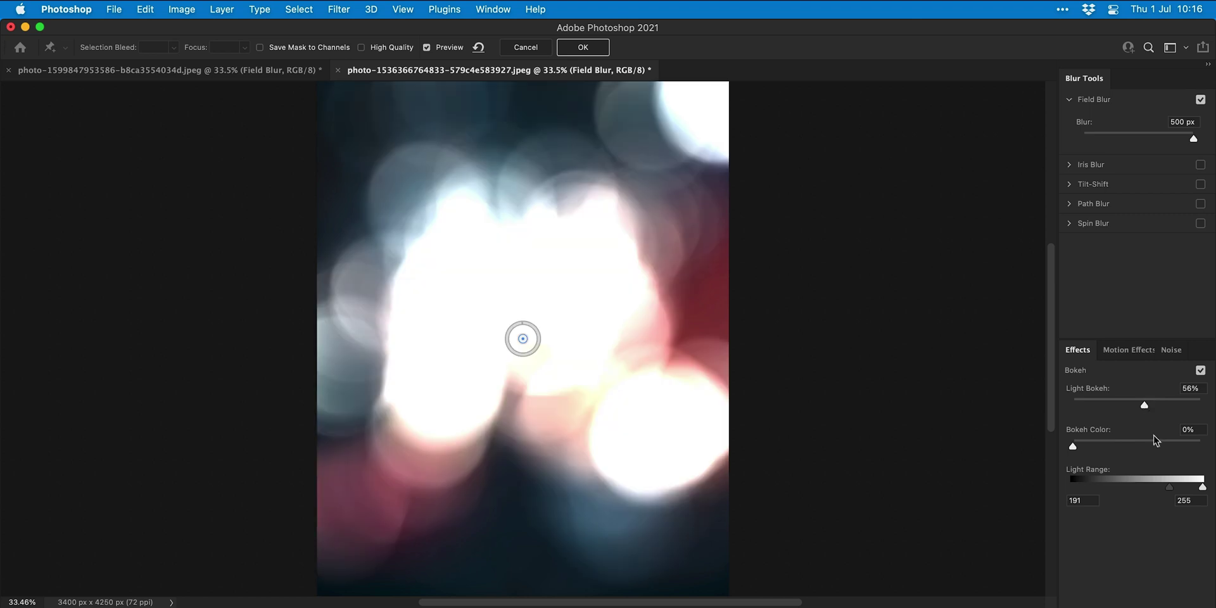
{"action": "left_click_drag", "start_coordinate": [1169, 487], "coordinate": [1197, 489]}
{"action": "left_click_drag", "start_coordinate": [1144, 405], "coordinate": [1133, 406]}
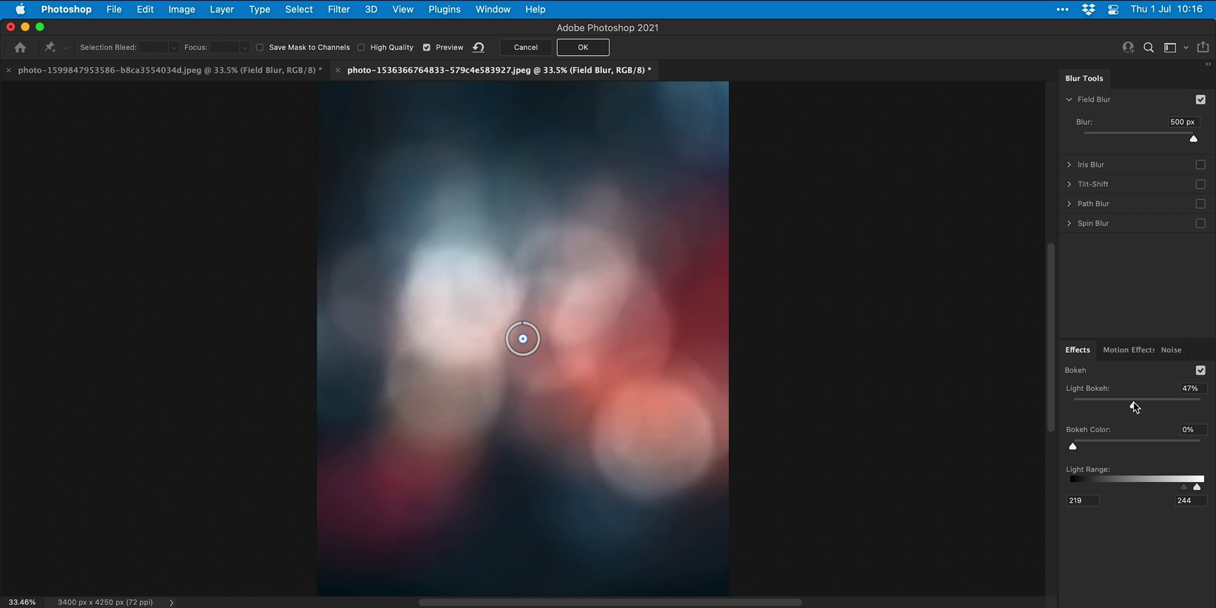
{"action": "mouse_move", "coordinate": [1193, 138]}
{"action": "left_mouse_down"}
{"action": "mouse_move", "coordinate": [1169, 138]}
{"action": "mouse_move", "coordinate": [1183, 141]}
{"action": "left_mouse_up"}
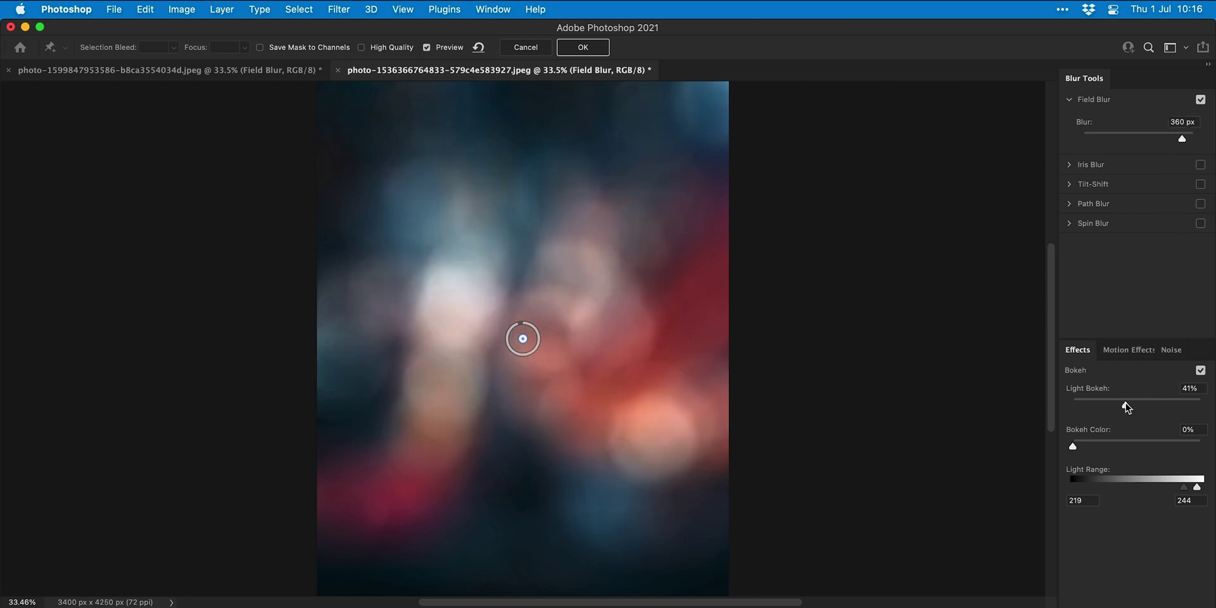
{"action": "left_click_drag", "start_coordinate": [1073, 446], "coordinate": [1083, 447]}
{"action": "left_click_drag", "start_coordinate": [1183, 488], "coordinate": [1178, 489]}
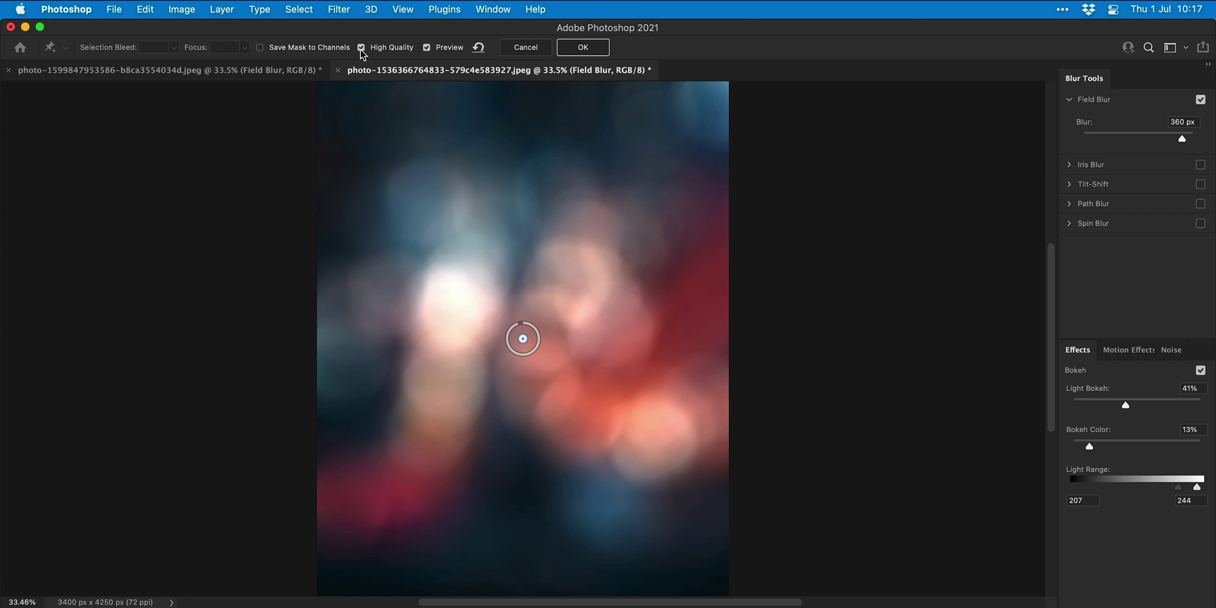
Step: Confirm the rooftop photo's bokeh field blur as a smart filter
{"action": "left_click", "coordinate": [563, 49]}
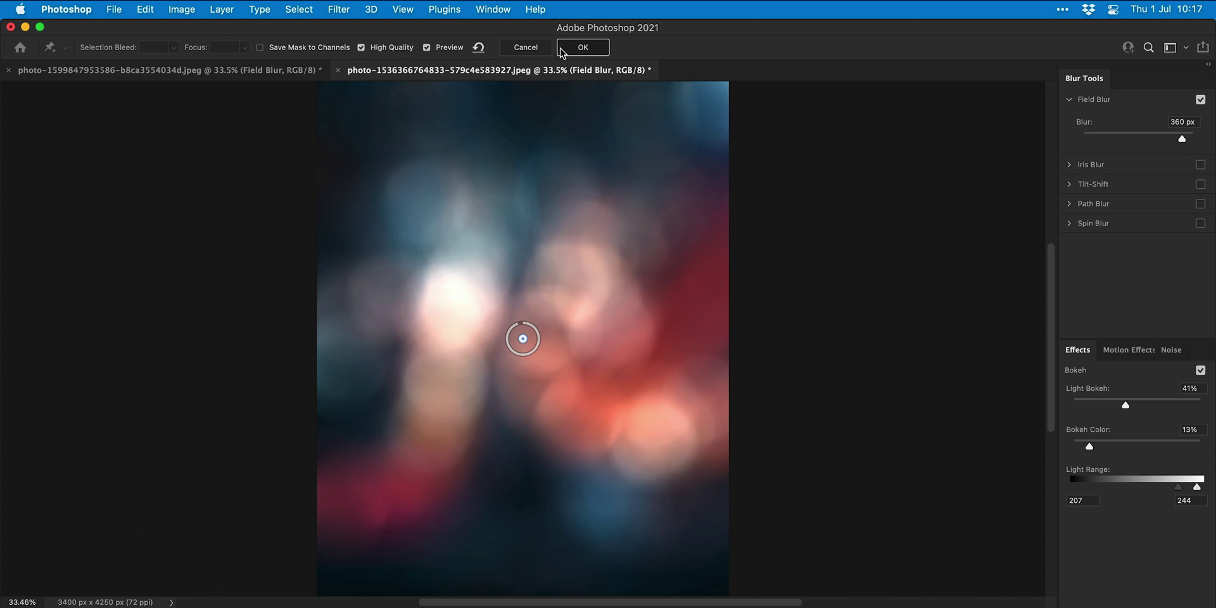